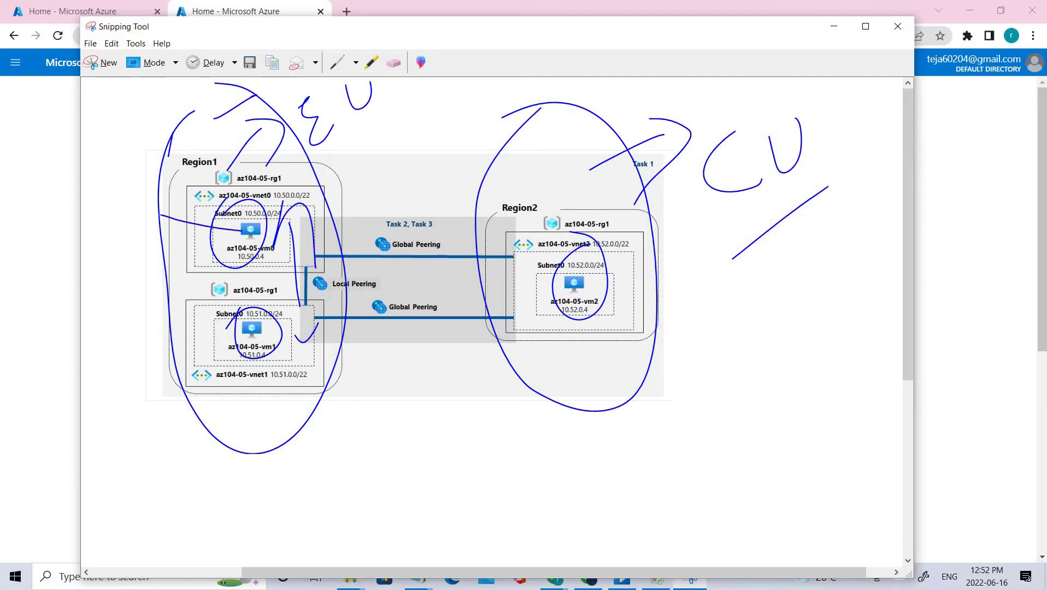
Step: Mark up the diagram with a line at vm1, an arrow from vnet0 to vnet2, and a circle around the local peering link
{"action": "left_click_drag", "start_coordinate": [186, 344], "coordinate": [232, 341]}
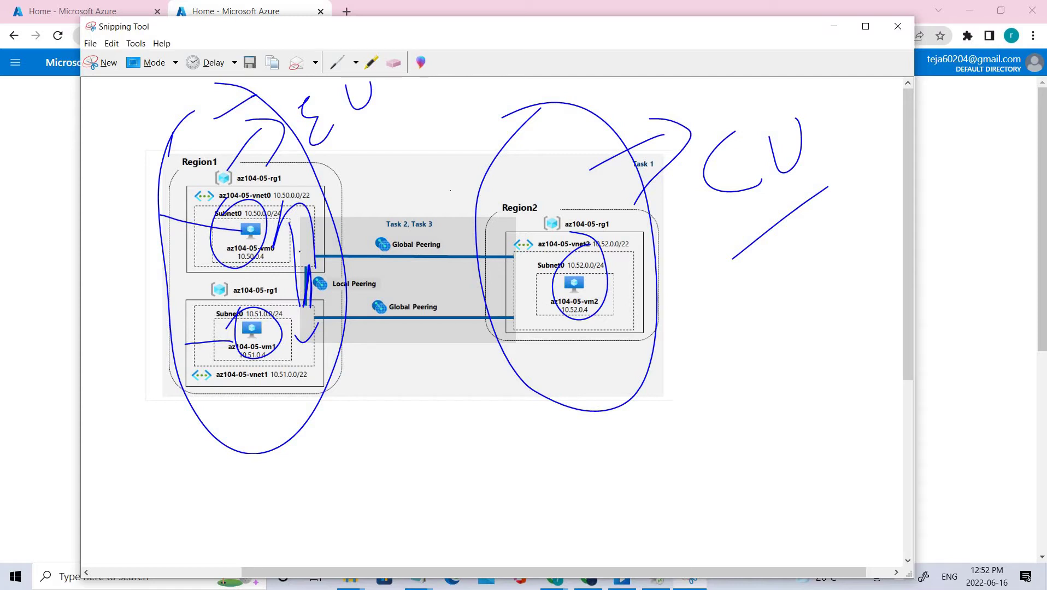
{"action": "mouse_move", "coordinate": [300, 251]}
{"action": "left_mouse_down"}
{"action": "mouse_move", "coordinate": [485, 200]}
{"action": "mouse_move", "coordinate": [520, 221]}
{"action": "left_mouse_up"}
{"action": "mouse_move", "coordinate": [490, 205]}
{"action": "left_mouse_down"}
{"action": "mouse_move", "coordinate": [502, 231]}
{"action": "mouse_move", "coordinate": [547, 188]}
{"action": "left_mouse_up"}
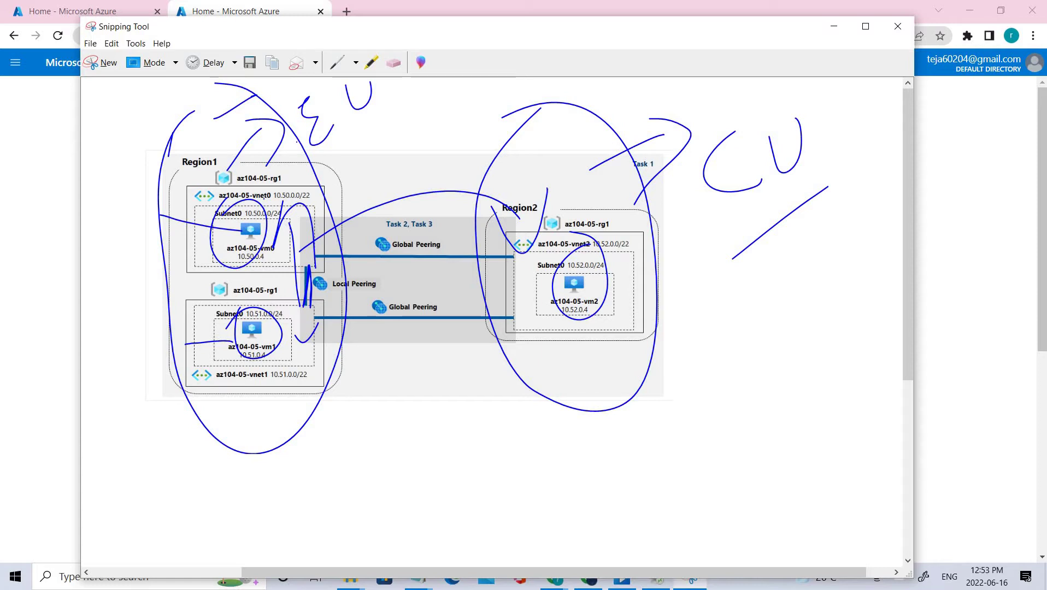
{"action": "left_click_drag", "start_coordinate": [297, 142], "coordinate": [264, 199]}
{"action": "left_click_drag", "start_coordinate": [312, 257], "coordinate": [303, 252]}
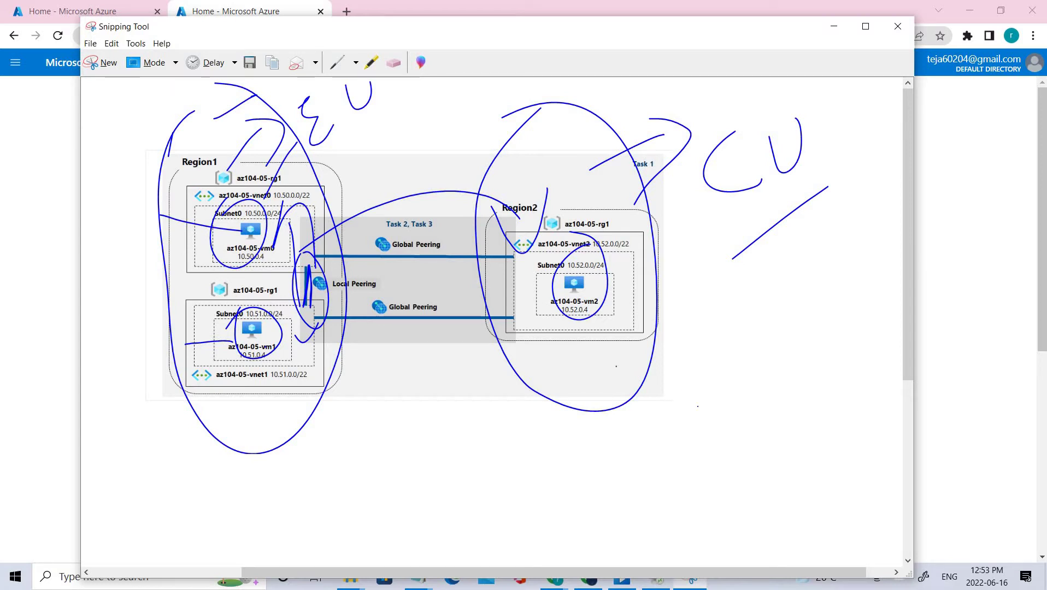
Step: Draw an outward arrow from each of the three virtual networks in the diagram and write "2" beside each arrow
{"action": "left_click_drag", "start_coordinate": [616, 366], "coordinate": [671, 413]}
{"action": "mouse_move", "coordinate": [672, 381]}
{"action": "left_mouse_down"}
{"action": "mouse_move", "coordinate": [698, 407]}
{"action": "mouse_move", "coordinate": [657, 430]}
{"action": "left_mouse_up"}
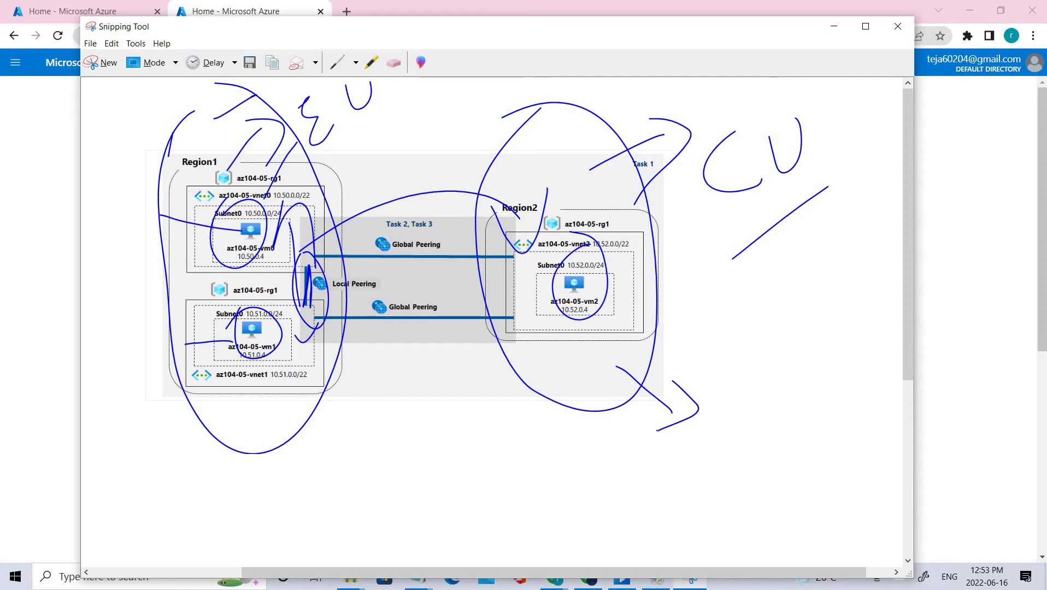
{"action": "mouse_move", "coordinate": [722, 392]}
{"action": "left_mouse_down"}
{"action": "mouse_move", "coordinate": [741, 407]}
{"action": "mouse_move", "coordinate": [778, 402]}
{"action": "left_mouse_up"}
{"action": "mouse_move", "coordinate": [198, 330]}
{"action": "left_mouse_down"}
{"action": "mouse_move", "coordinate": [195, 430]}
{"action": "mouse_move", "coordinate": [237, 474]}
{"action": "mouse_move", "coordinate": [346, 489]}
{"action": "left_mouse_up"}
{"action": "left_click_drag", "start_coordinate": [218, 217], "coordinate": [127, 156]}
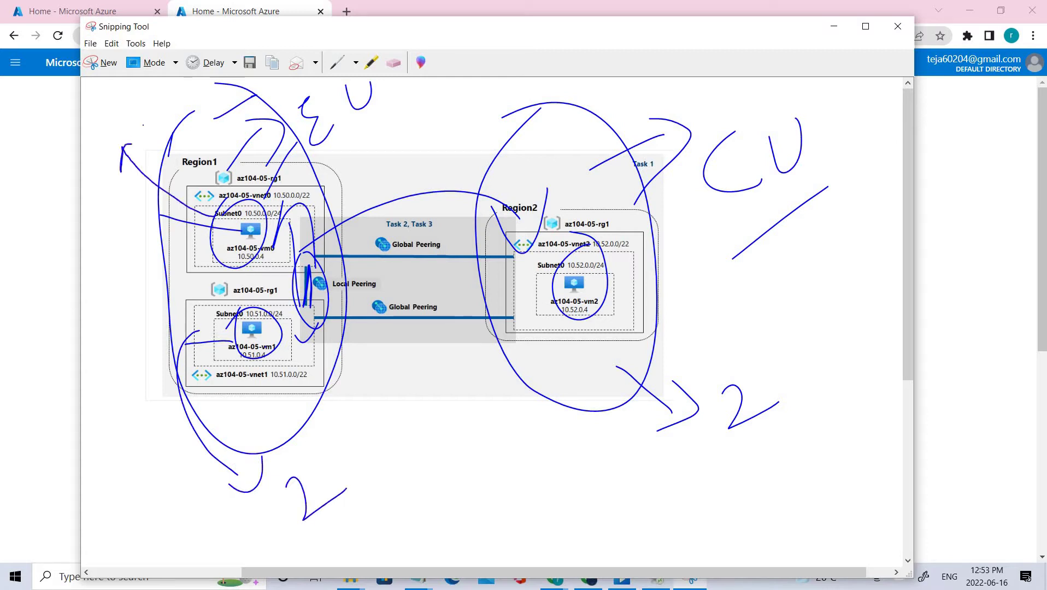
{"action": "mouse_move", "coordinate": [111, 99]}
{"action": "left_mouse_down"}
{"action": "mouse_move", "coordinate": [150, 117]}
{"action": "mouse_move", "coordinate": [163, 104]}
{"action": "left_mouse_up"}
Step: Draw arrows from vnet1 to vnet0 and vnet2 and write an underlined "1+1" below the diagram
{"action": "mouse_move", "coordinate": [250, 336]}
{"action": "left_mouse_down"}
{"action": "mouse_move", "coordinate": [222, 322]}
{"action": "mouse_move", "coordinate": [233, 253]}
{"action": "mouse_move", "coordinate": [244, 275]}
{"action": "left_mouse_up"}
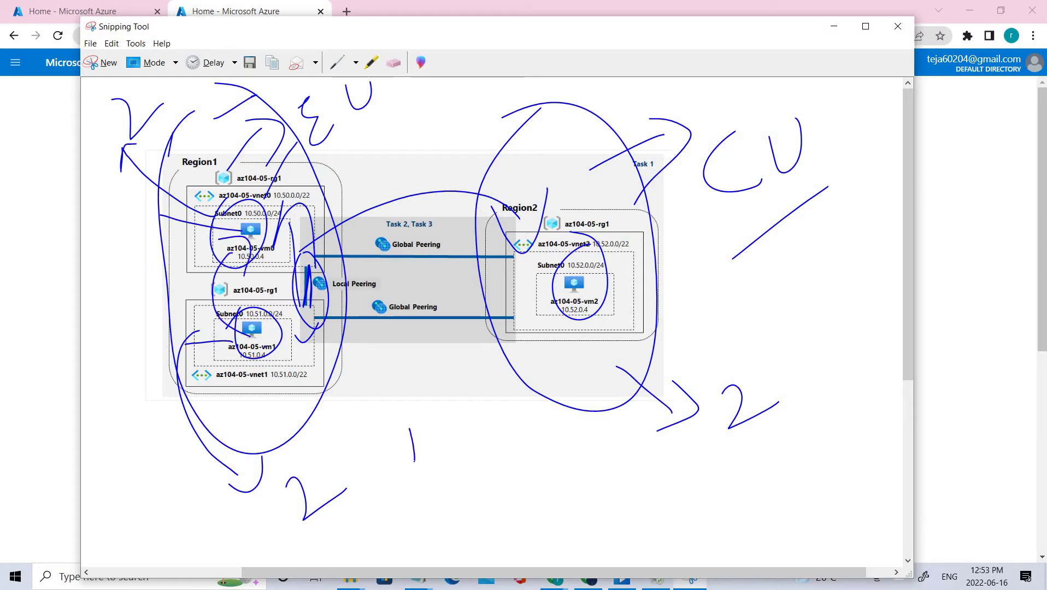
{"action": "mouse_move", "coordinate": [291, 325]}
{"action": "left_mouse_down"}
{"action": "mouse_move", "coordinate": [379, 386]}
{"action": "mouse_move", "coordinate": [499, 348]}
{"action": "mouse_move", "coordinate": [481, 413]}
{"action": "left_mouse_up"}
{"action": "left_click_drag", "start_coordinate": [433, 445], "coordinate": [459, 436]}
{"action": "left_click_drag", "start_coordinate": [444, 420], "coordinate": [452, 463]}
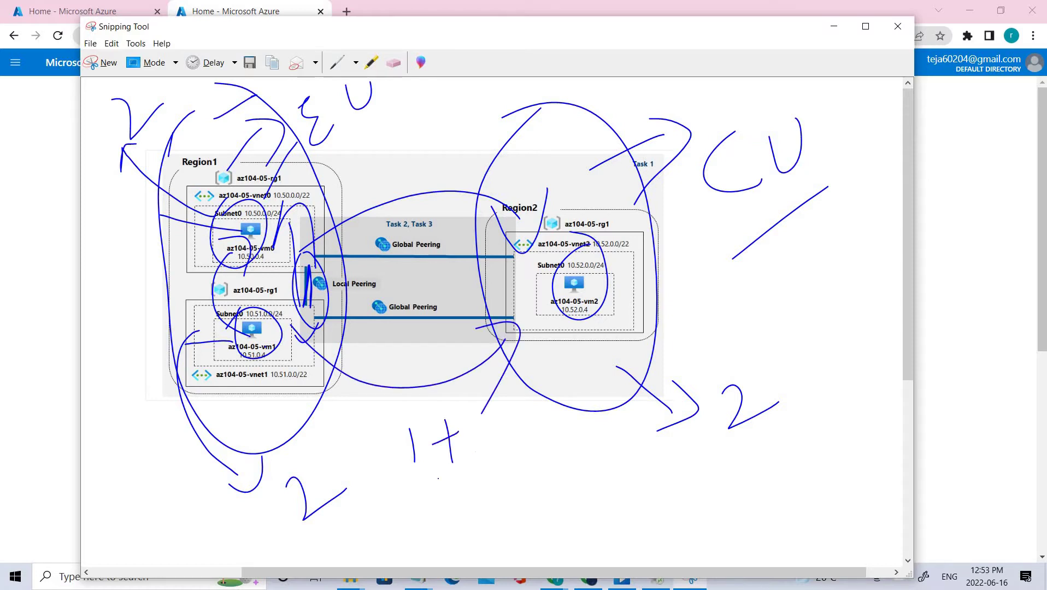
{"action": "left_click_drag", "start_coordinate": [469, 400], "coordinate": [476, 452]}
{"action": "mouse_move", "coordinate": [424, 488]}
{"action": "left_mouse_down"}
{"action": "mouse_move", "coordinate": [464, 460]}
{"action": "mouse_move", "coordinate": [581, 556]}
{"action": "left_mouse_up"}
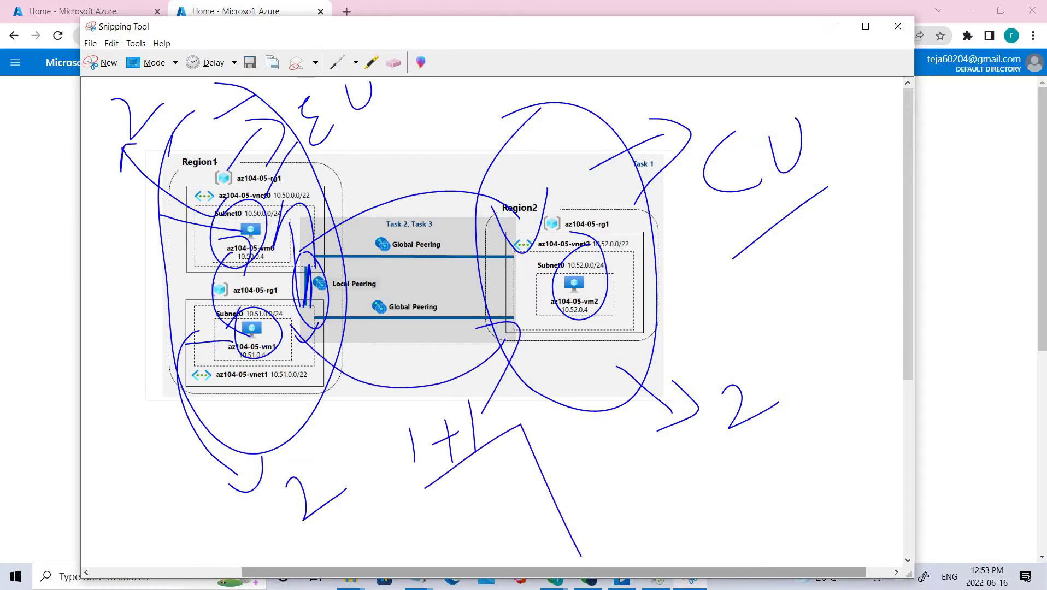
Step: Circle vnet0 in the diagram and draw arrows from it to vnet1 and to vnet2
{"action": "mouse_move", "coordinate": [198, 173]}
{"action": "left_mouse_down"}
{"action": "mouse_move", "coordinate": [326, 203]}
{"action": "mouse_move", "coordinate": [201, 167]}
{"action": "left_mouse_up"}
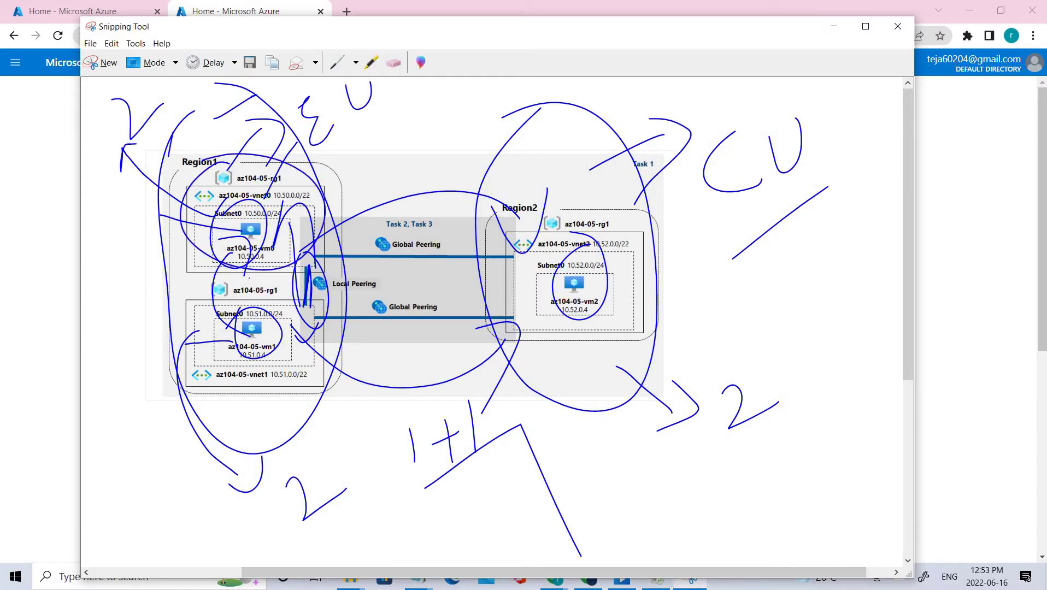
{"action": "mouse_move", "coordinate": [250, 204]}
{"action": "left_mouse_down"}
{"action": "mouse_move", "coordinate": [249, 292]}
{"action": "mouse_move", "coordinate": [264, 301]}
{"action": "left_mouse_up"}
{"action": "mouse_move", "coordinate": [285, 217]}
{"action": "left_mouse_down"}
{"action": "mouse_move", "coordinate": [438, 159]}
{"action": "mouse_move", "coordinate": [538, 206]}
{"action": "left_mouse_up"}
{"action": "left_click_drag", "start_coordinate": [557, 160], "coordinate": [544, 223]}
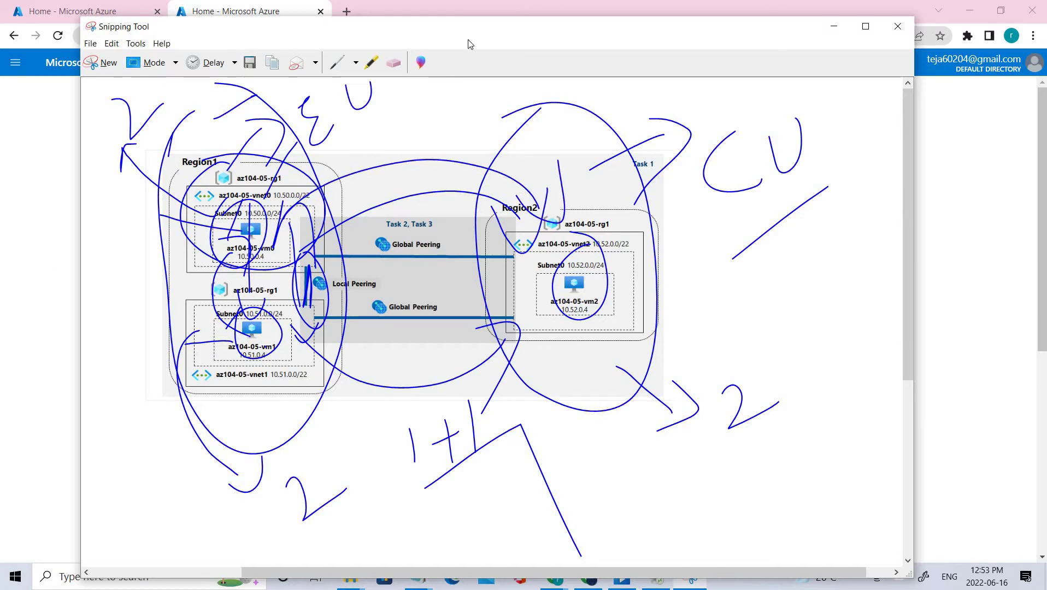
Step: Switch to the Azure portal and check the peerings of az104-05-vnet0 in resource group az104-05-rg1
{"action": "left_click", "coordinate": [834, 28]}
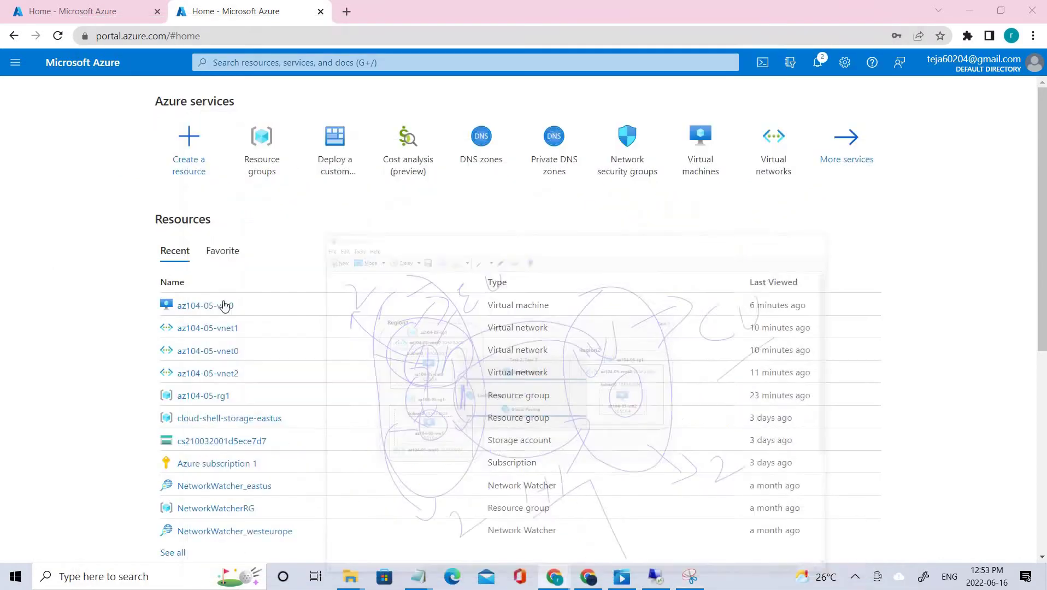
{"action": "left_click", "coordinate": [273, 159]}
{"action": "left_click", "coordinate": [71, 271]}
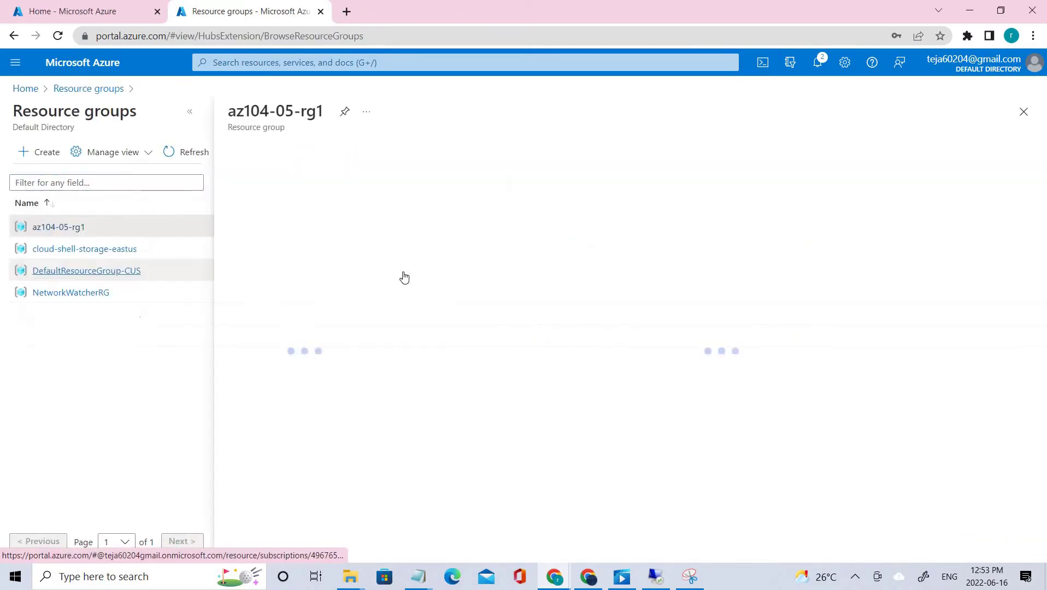
{"action": "scroll", "coordinate": [494, 453], "scroll_direction": "down", "scroll_amount": 5}
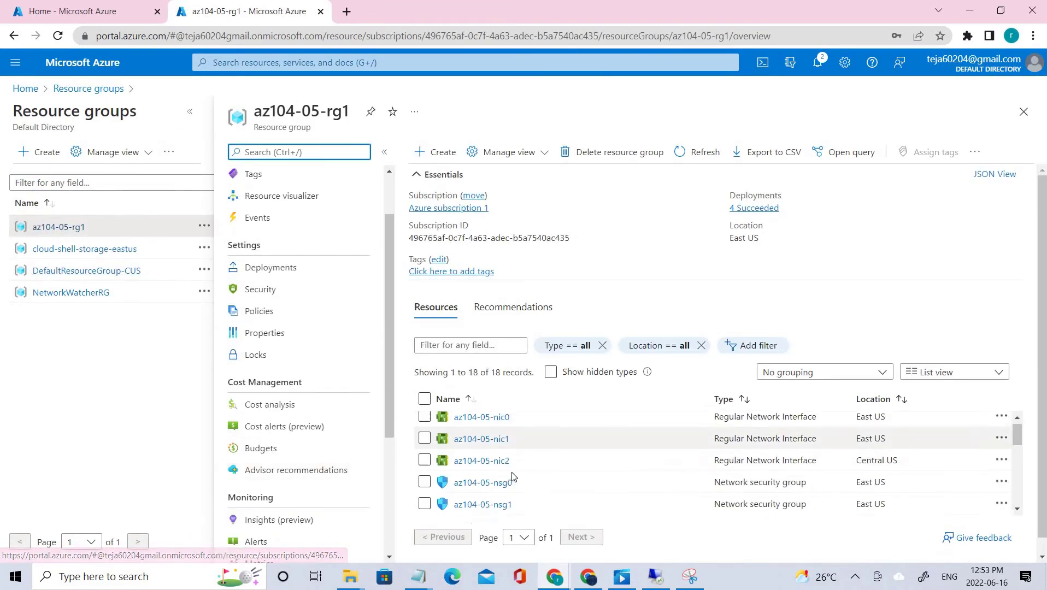
{"action": "scroll", "coordinate": [507, 489], "scroll_direction": "down", "scroll_amount": 5}
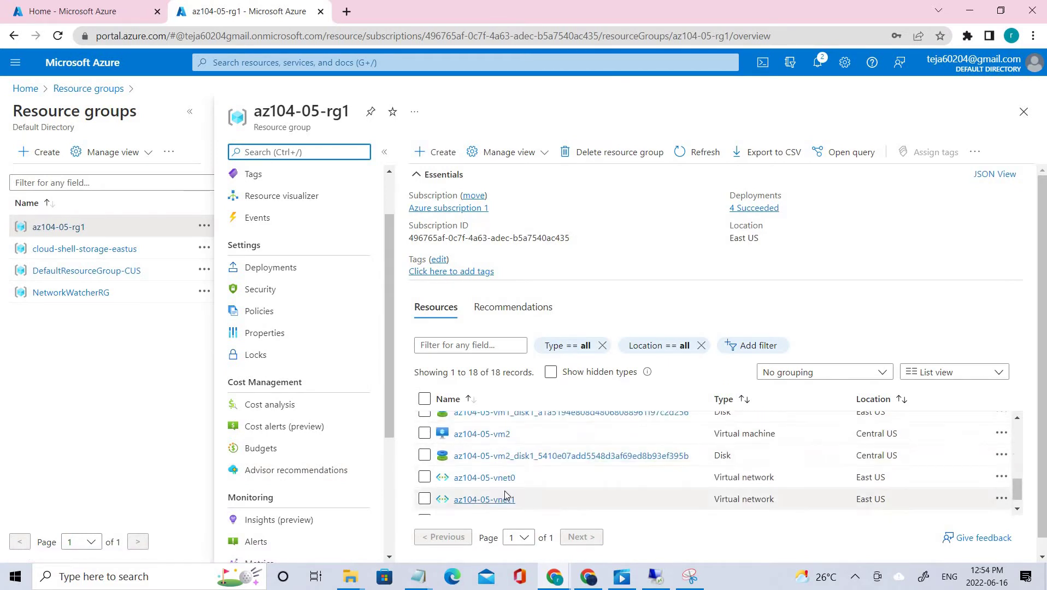
{"action": "left_click", "coordinate": [461, 466]}
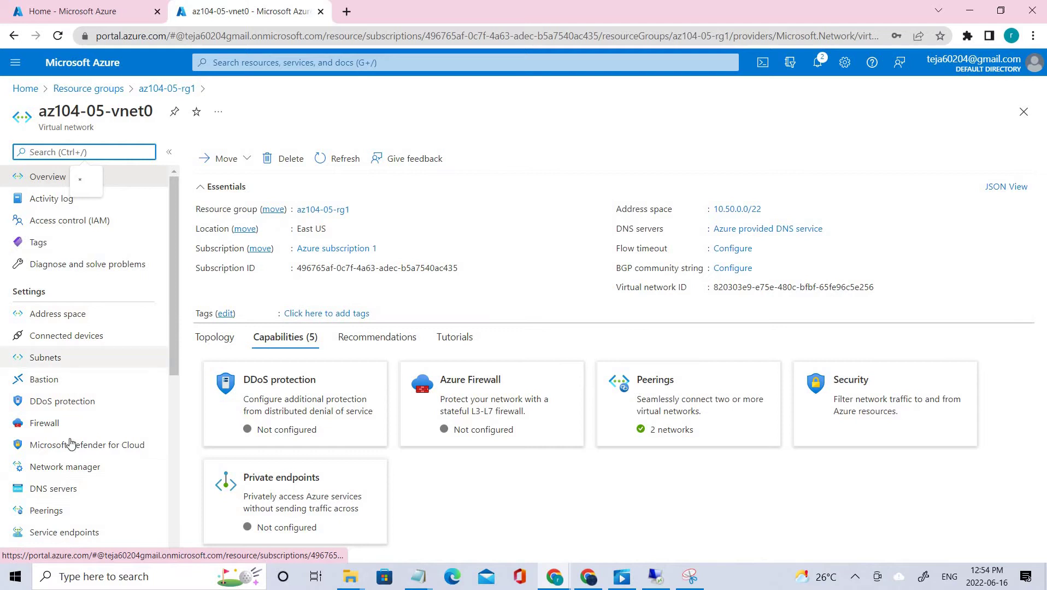
{"action": "left_click", "coordinate": [137, 508]}
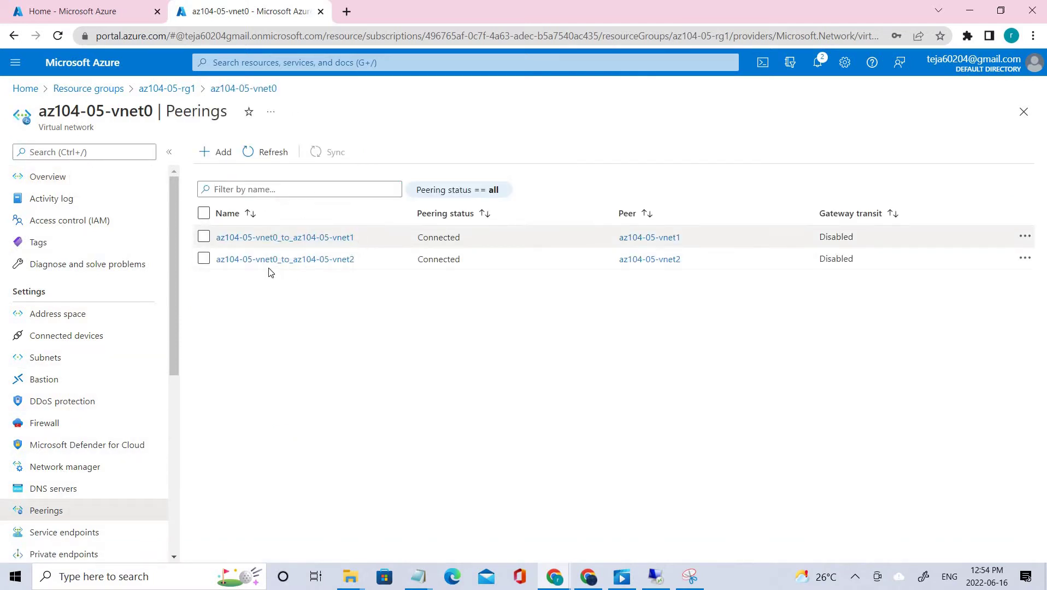
{"action": "left_click_drag", "start_coordinate": [324, 237], "coordinate": [212, 237]}
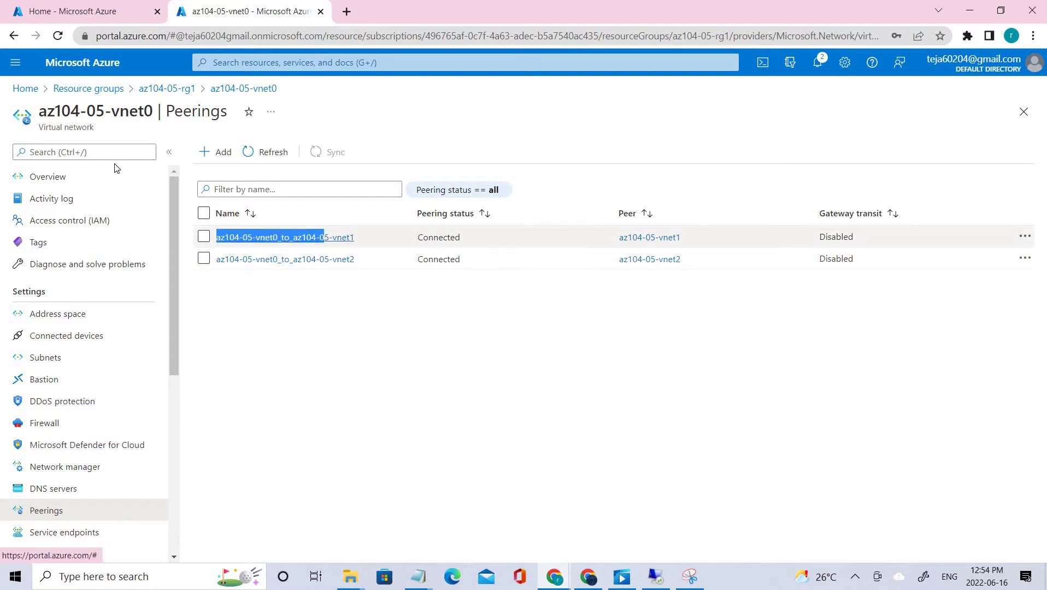
Step: Return to resource group az104-05-rg1 and check the peerings of az104-05-vnet1
{"action": "left_click", "coordinate": [179, 95]}
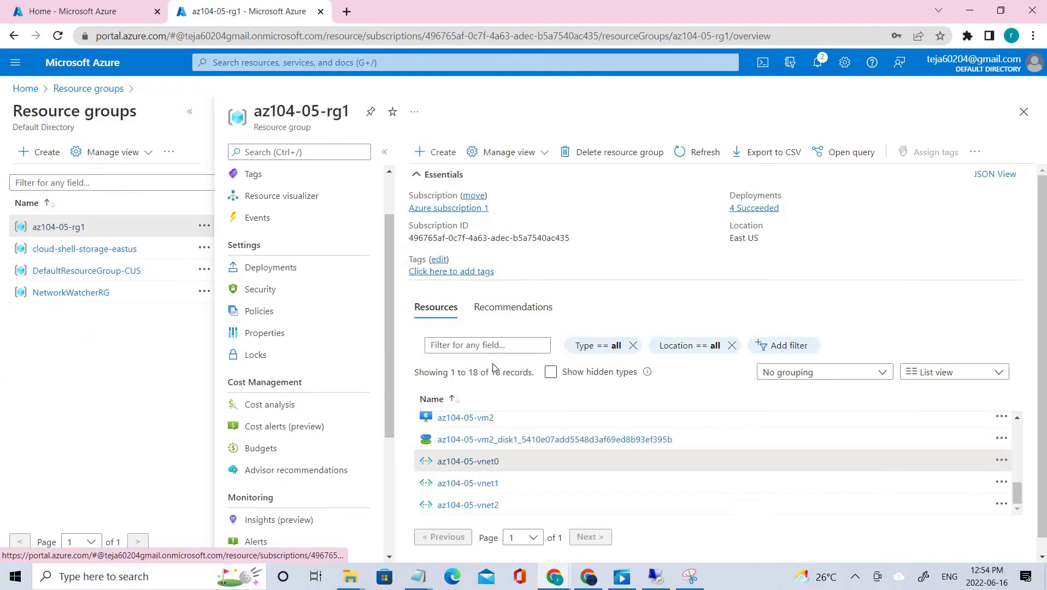
{"action": "left_click", "coordinate": [486, 485]}
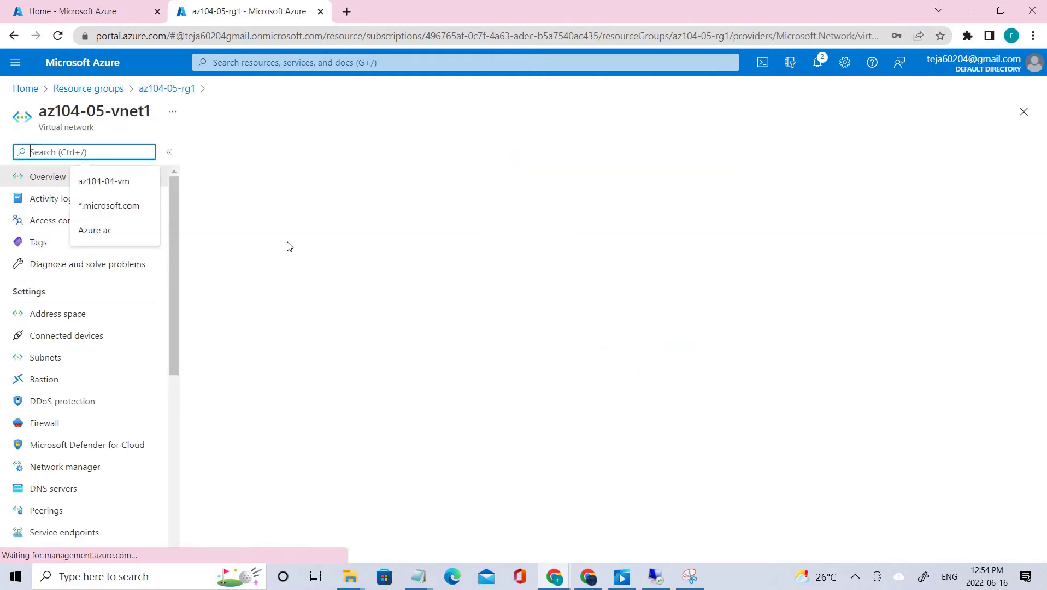
{"action": "left_click", "coordinate": [77, 513]}
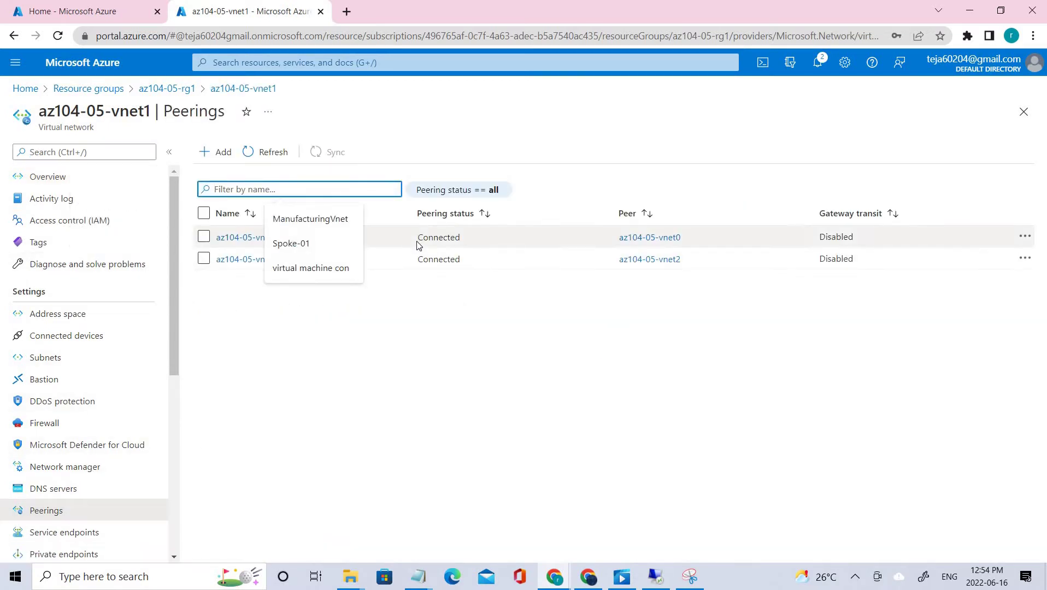
{"action": "left_click", "coordinate": [415, 288]}
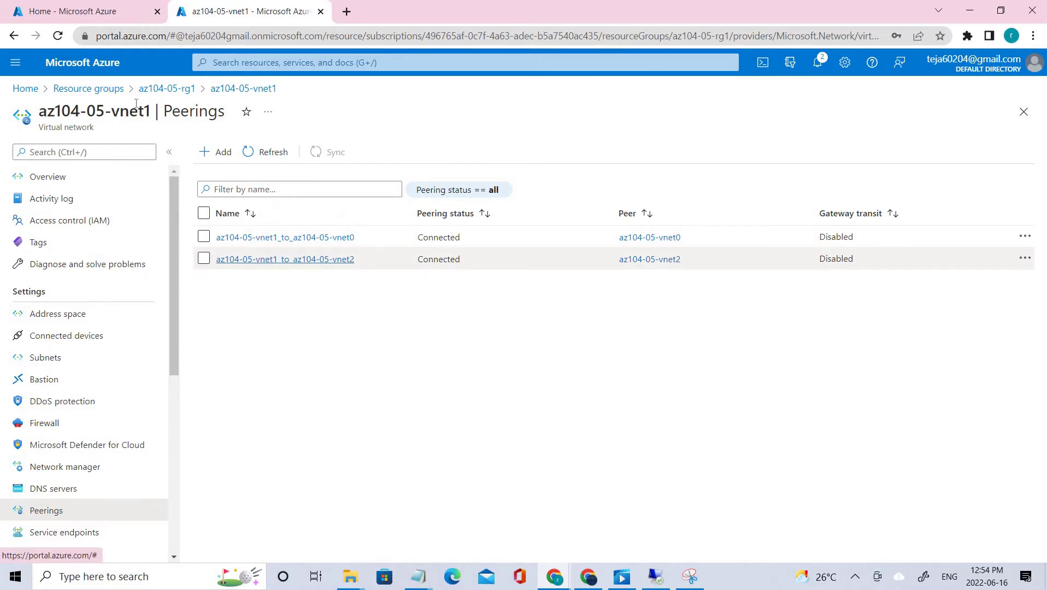
Step: Return to resource group az104-05-rg1 and check both peerings of az104-05-vnet2
{"action": "left_click", "coordinate": [166, 89]}
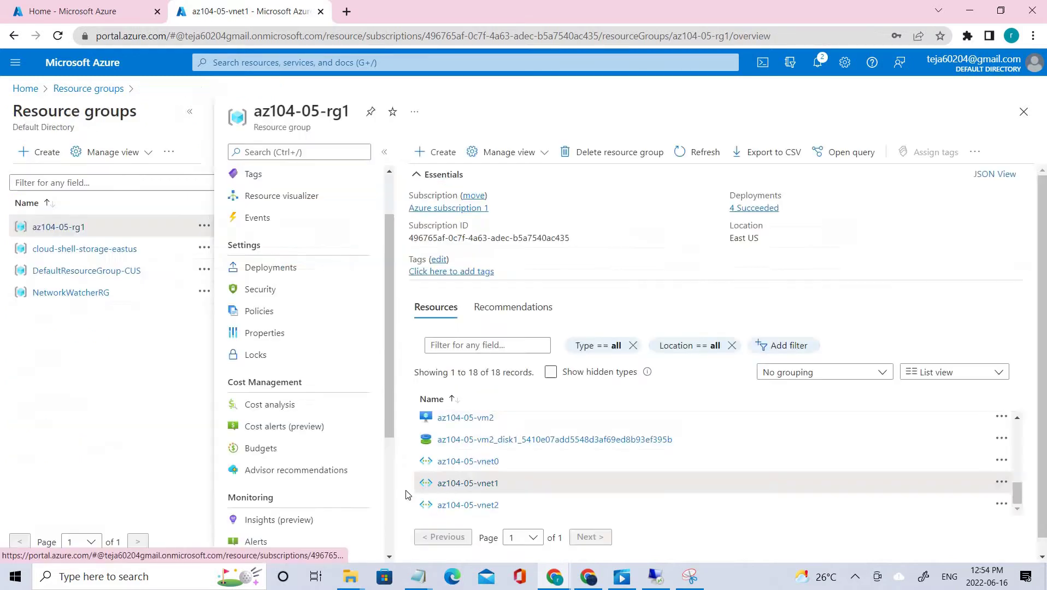
{"action": "left_click", "coordinate": [481, 505]}
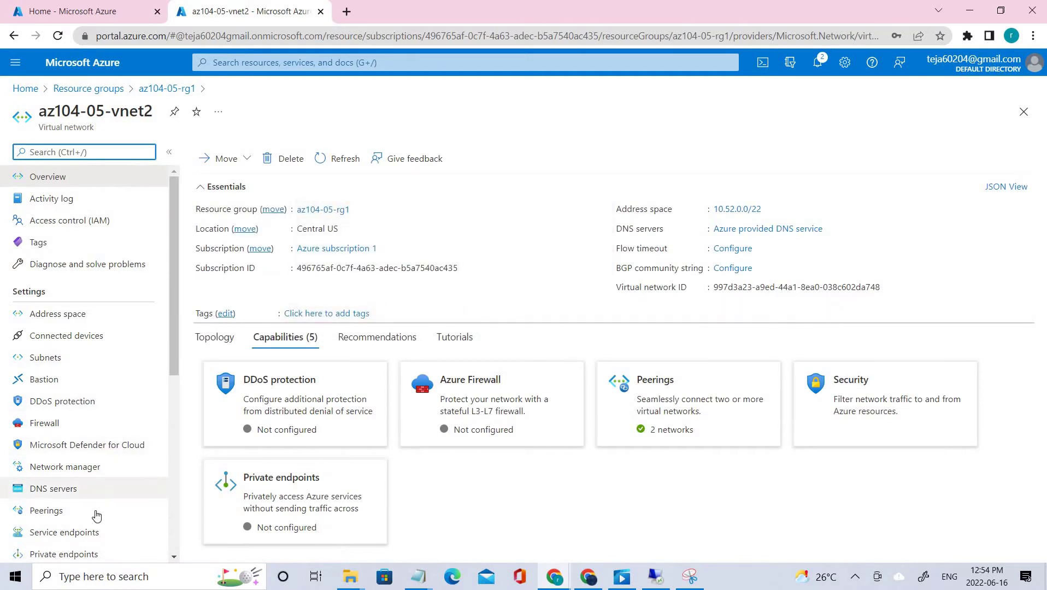
{"action": "scroll", "coordinate": [87, 492], "scroll_direction": "down", "scroll_amount": 2}
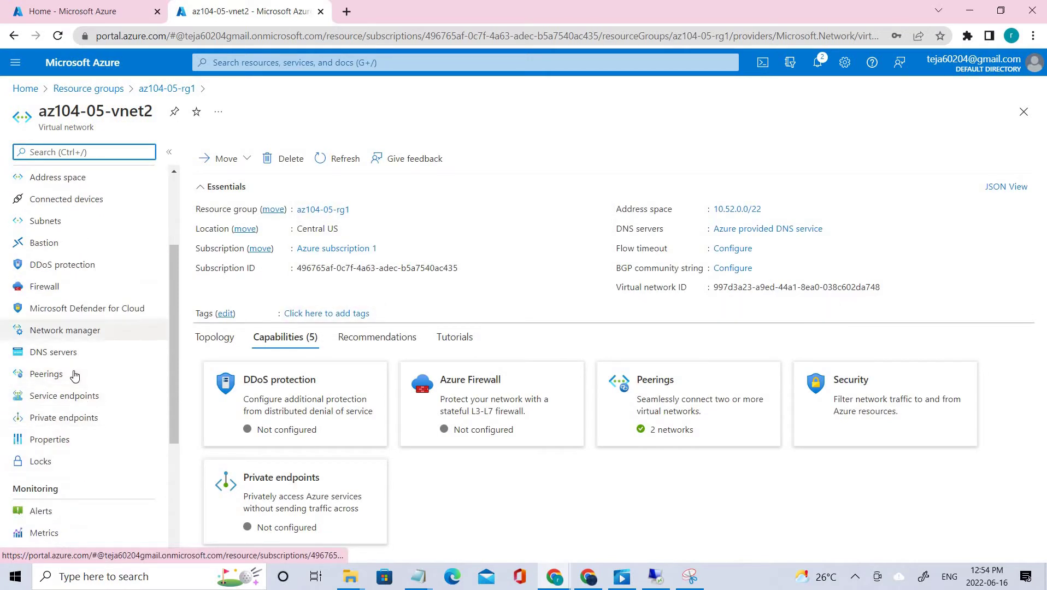
{"action": "left_click", "coordinate": [44, 374]}
{"action": "left_click", "coordinate": [386, 284]}
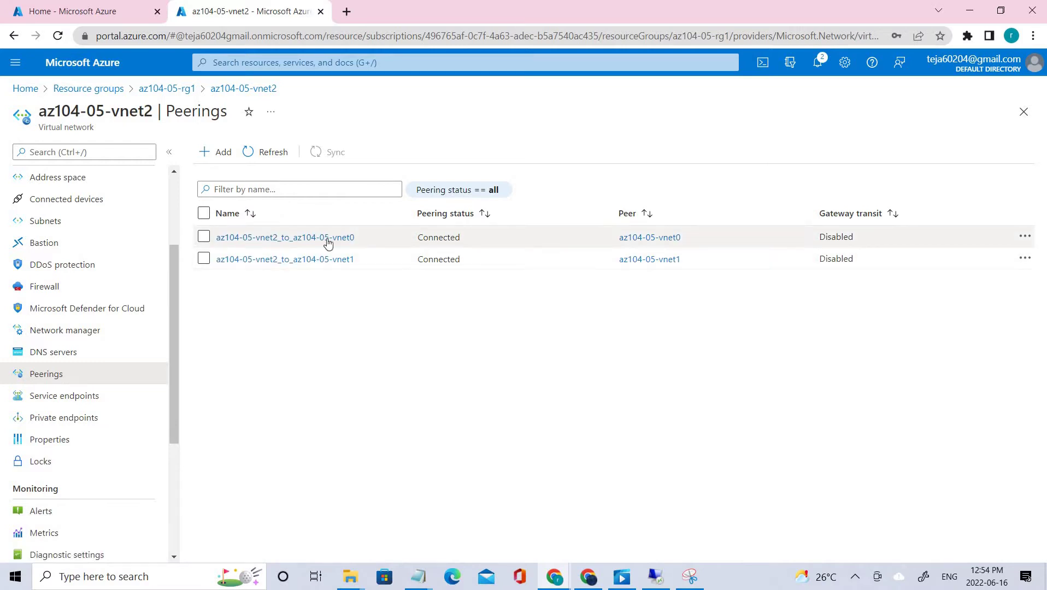
{"action": "left_click_drag", "start_coordinate": [358, 239], "coordinate": [332, 258]}
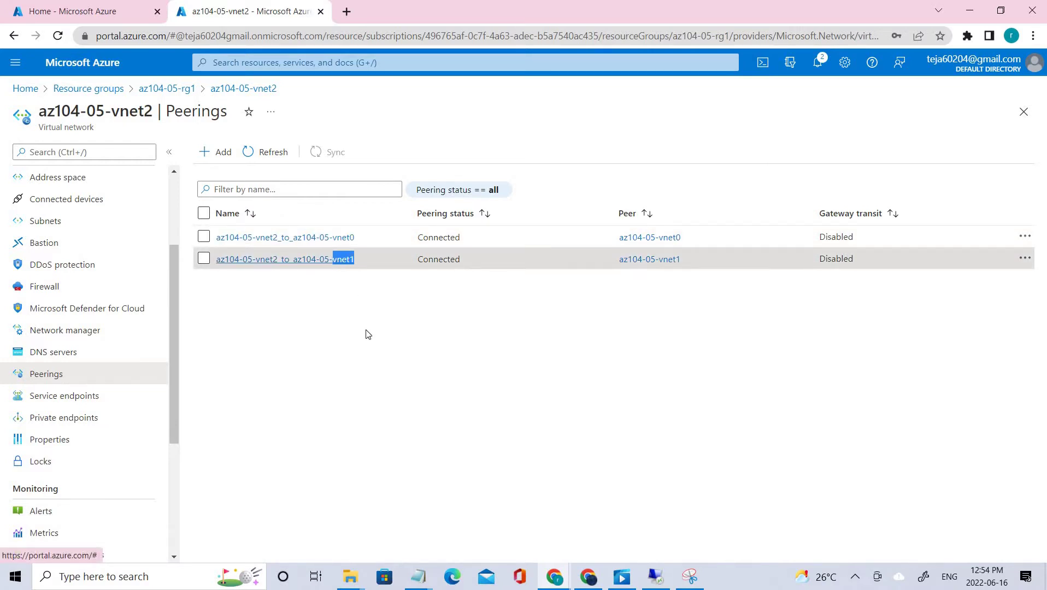
{"action": "left_click", "coordinate": [290, 256]}
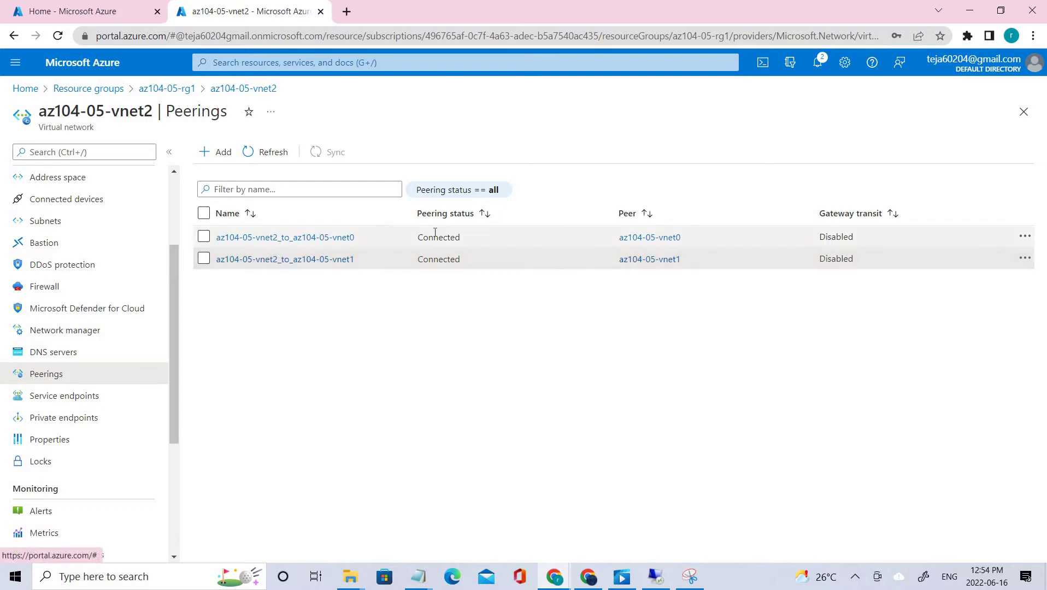
Step: Review the overview page of the az104-05-vnet2 virtual network
{"action": "scroll", "coordinate": [49, 235], "scroll_direction": "up", "scroll_amount": 1}
{"action": "scroll", "coordinate": [49, 235], "scroll_direction": "up", "scroll_amount": 1}
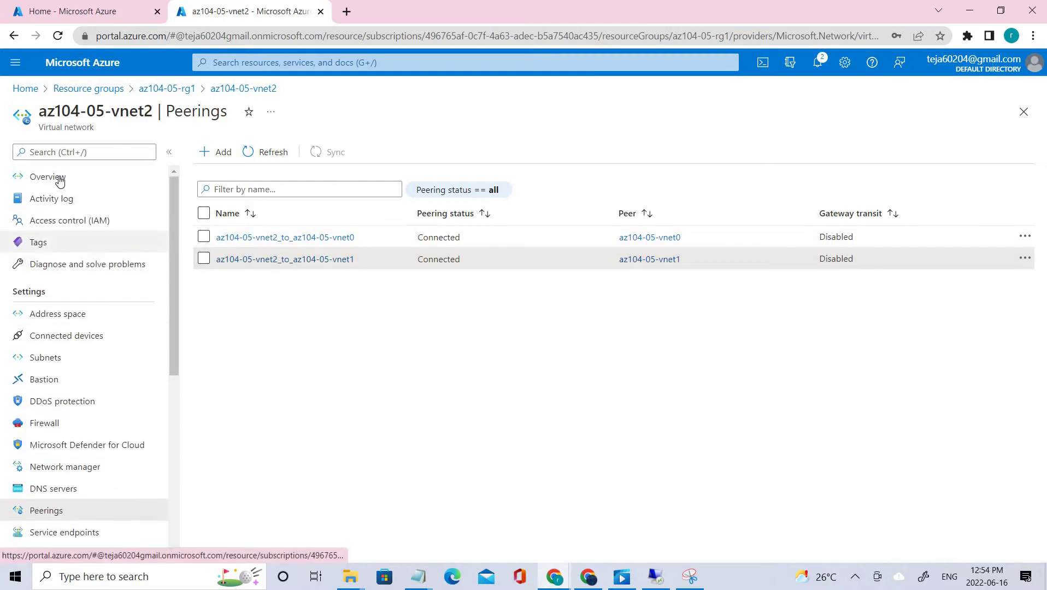
{"action": "left_click", "coordinate": [52, 177]}
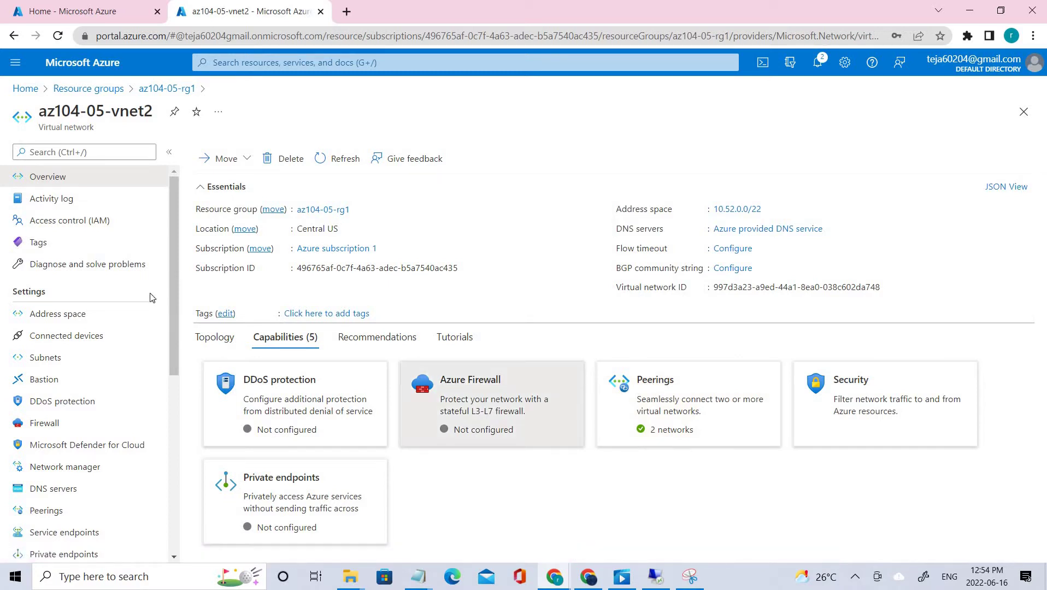
{"action": "scroll", "coordinate": [65, 379], "scroll_direction": "down", "scroll_amount": 2}
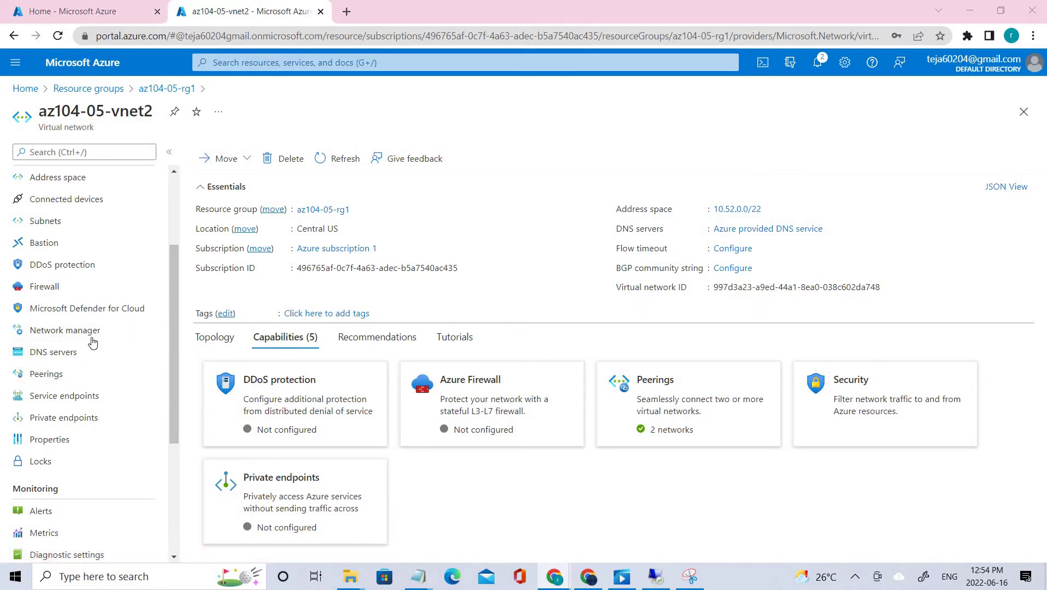
{"action": "scroll", "coordinate": [90, 344], "scroll_direction": "up", "scroll_amount": 1}
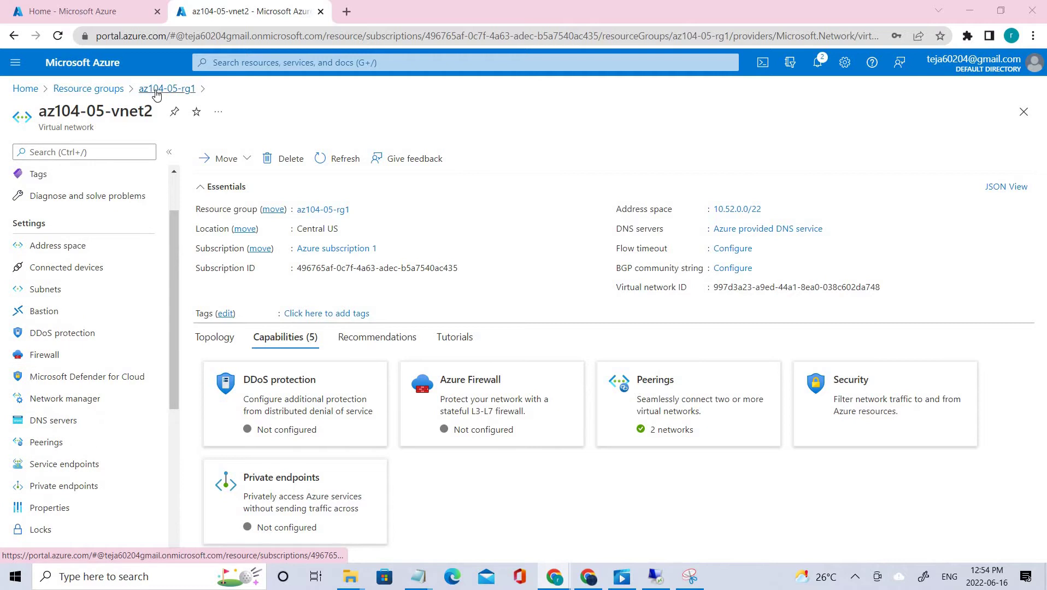
Step: Go back to resource group az104-05-rg1 and locate virtual machines az104-05-vm0, az104-05-vm1 and az104-05-vm2 among its resources
{"action": "left_click", "coordinate": [157, 90]}
{"action": "scroll", "coordinate": [541, 454], "scroll_direction": "up", "scroll_amount": 3}
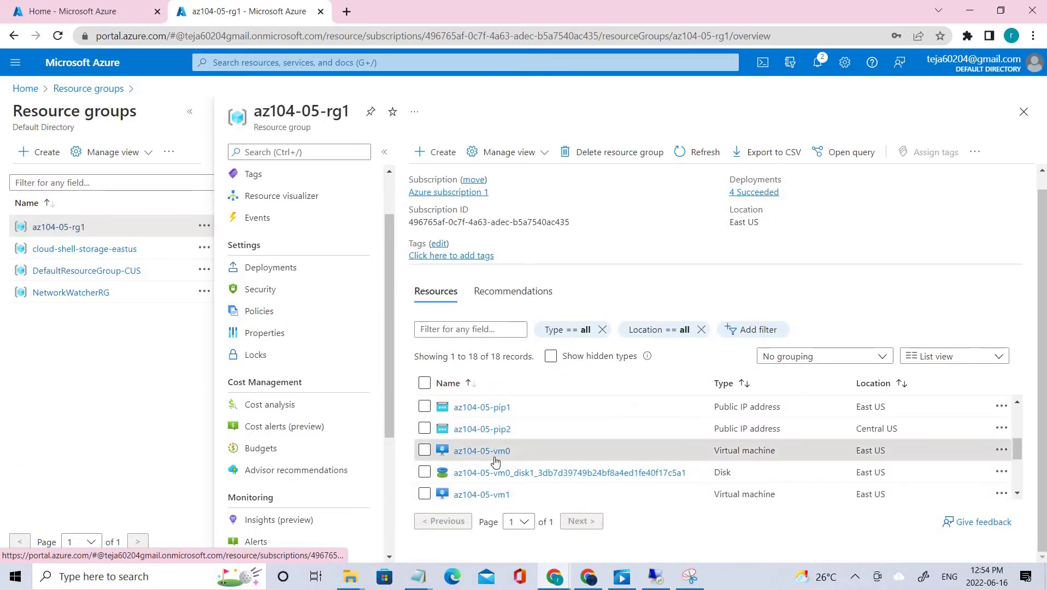
{"action": "left_click_drag", "start_coordinate": [473, 451], "coordinate": [545, 454]}
{"action": "scroll", "coordinate": [545, 455], "scroll_direction": "down", "scroll_amount": 3}
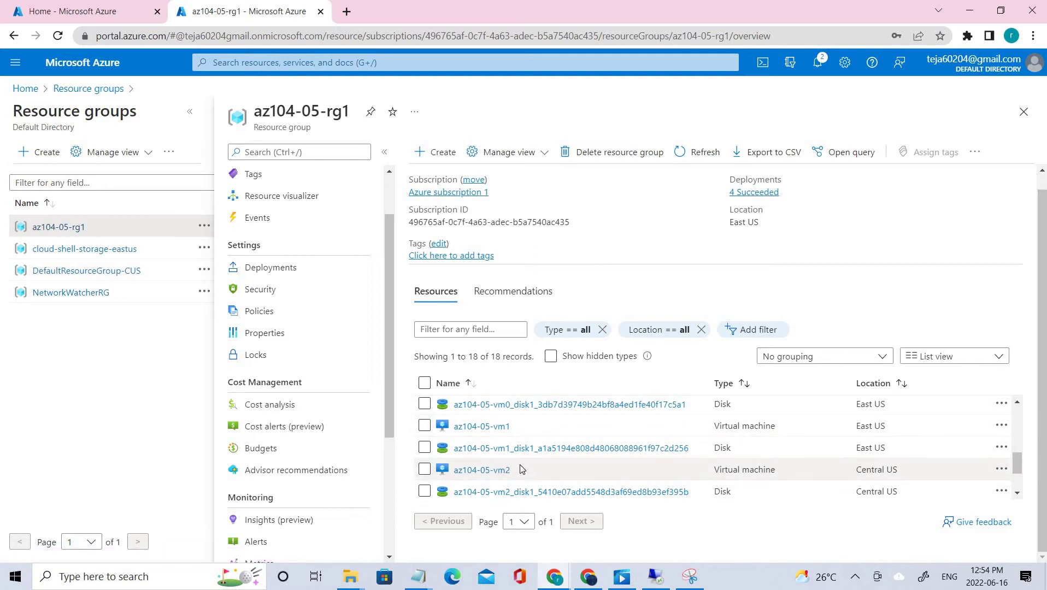
{"action": "scroll", "coordinate": [523, 455], "scroll_direction": "up", "scroll_amount": 2}
{"action": "scroll", "coordinate": [523, 455], "scroll_direction": "up", "scroll_amount": 1}
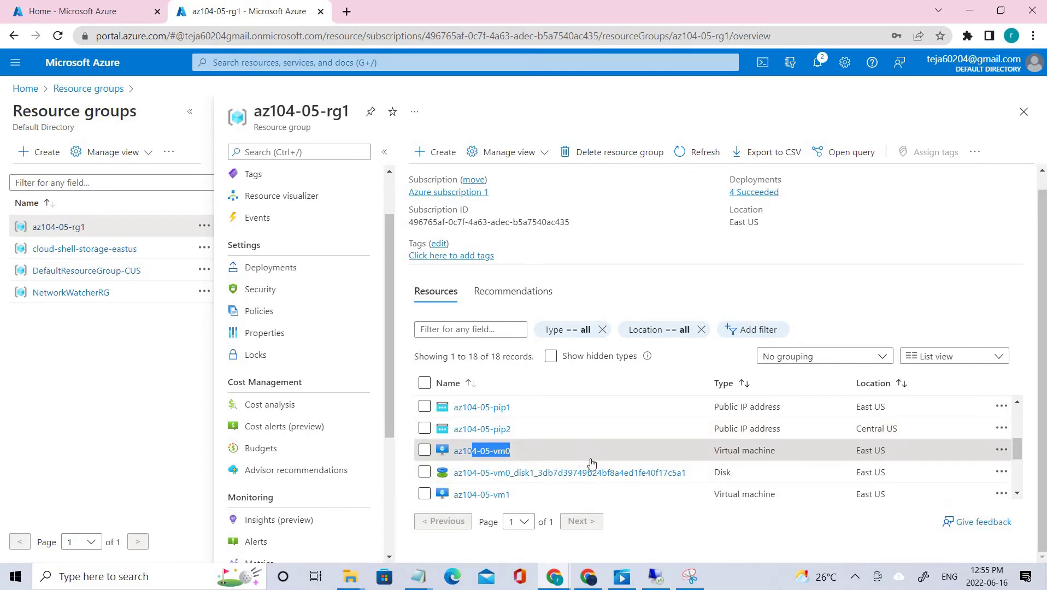
{"action": "scroll", "coordinate": [590, 463], "scroll_direction": "down", "scroll_amount": 3}
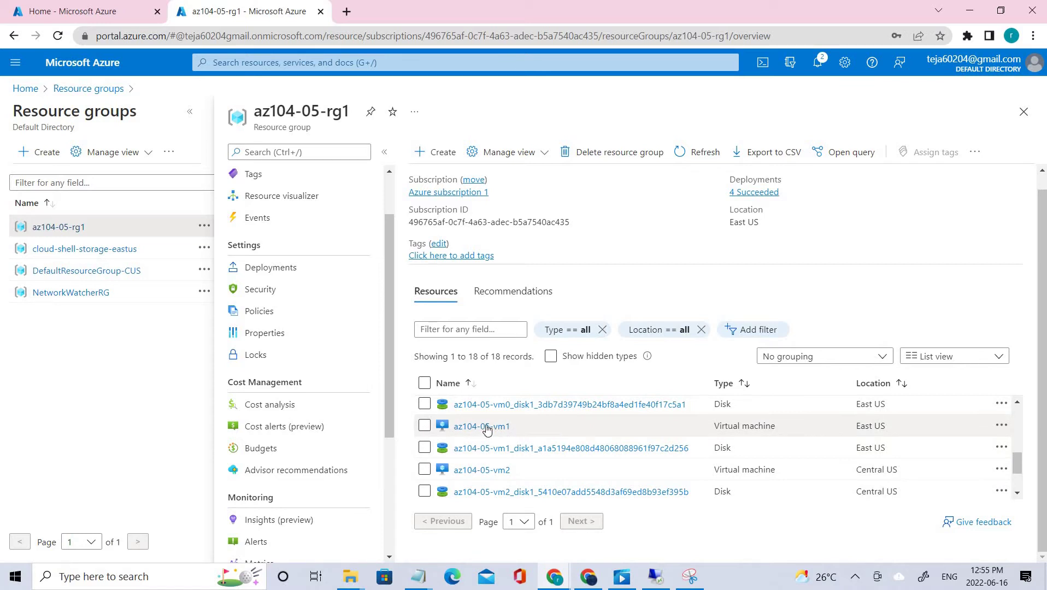
Step: Open virtual machine az104-05-vm0 and display its RDP connection settings
{"action": "scroll", "coordinate": [487, 431], "scroll_direction": "up", "scroll_amount": 2}
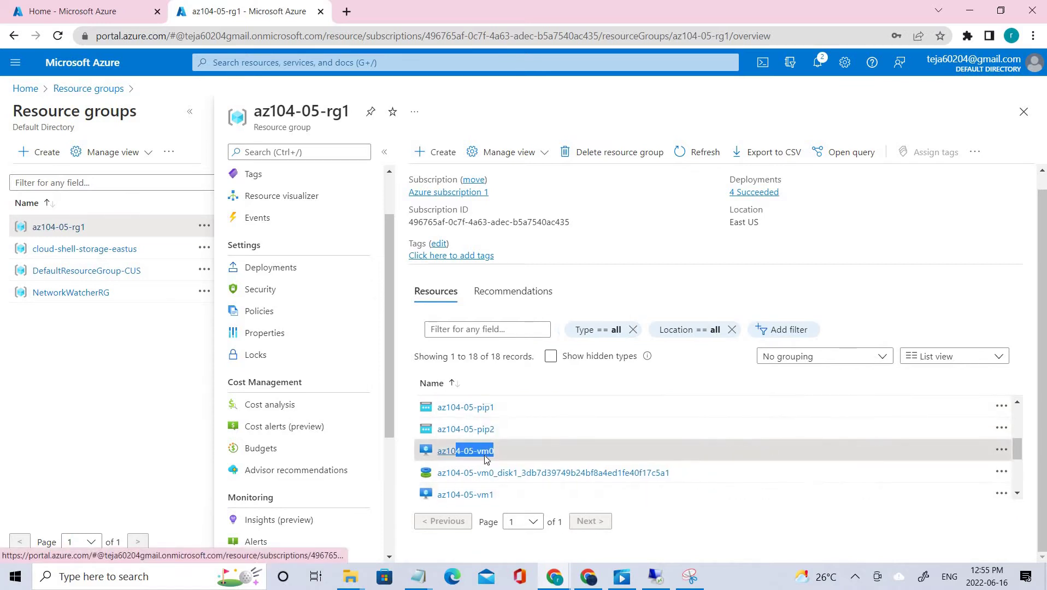
{"action": "left_click", "coordinate": [469, 448]}
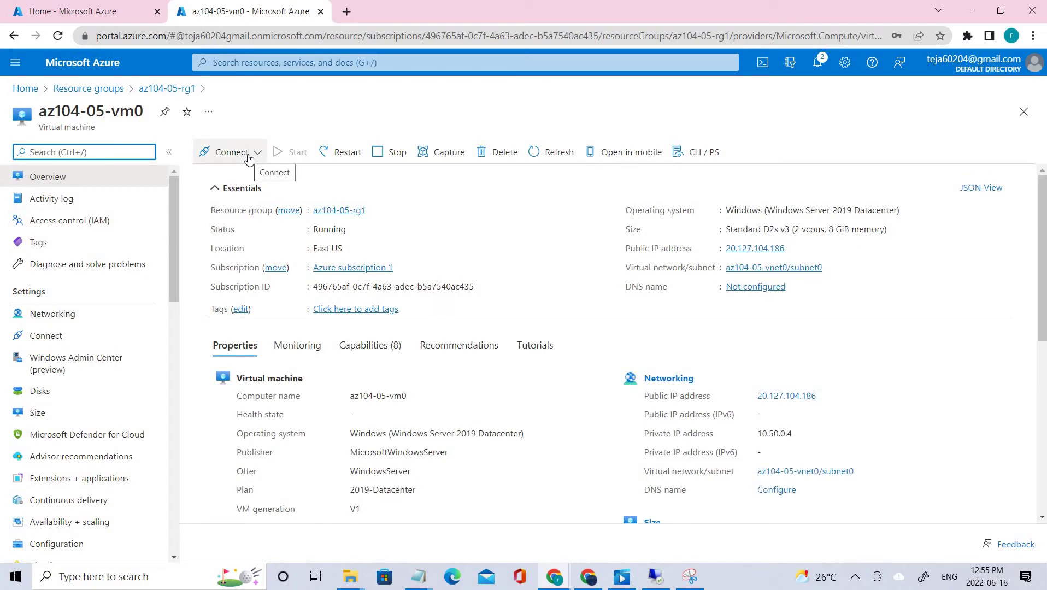
{"action": "left_click", "coordinate": [247, 153]}
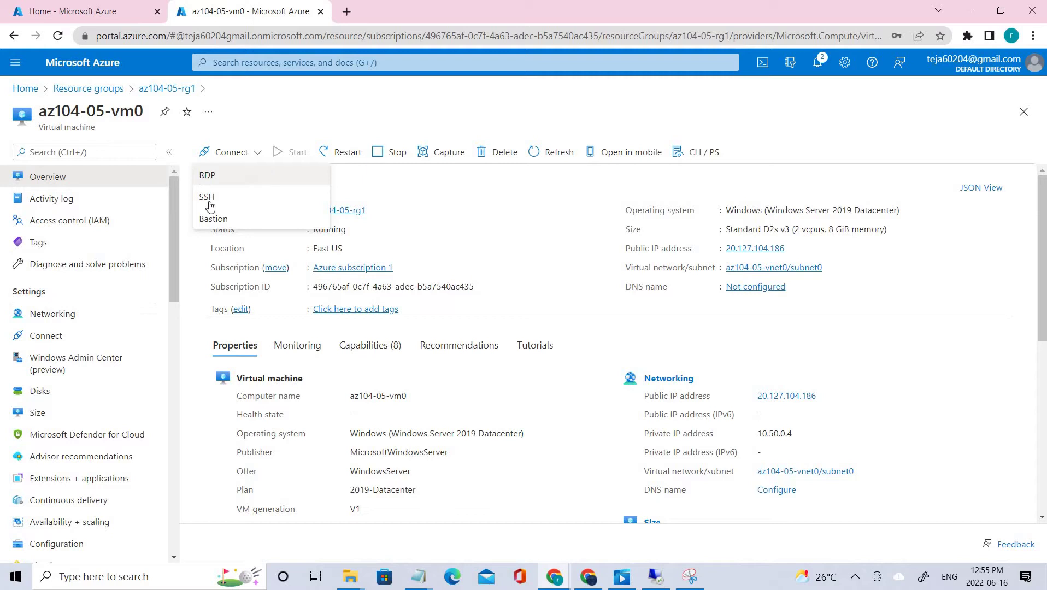
{"action": "left_click", "coordinate": [209, 175]}
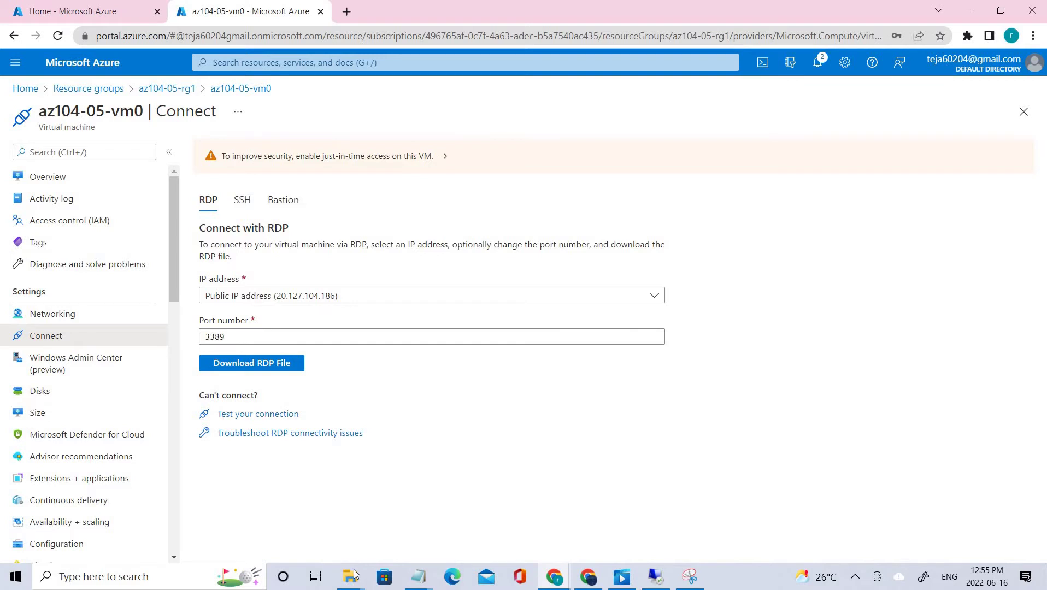
Step: Open az104-05-vnetvm-loop-parameters.json from folder 05 in Notepad and check the adminUsername and adminPassword values
{"action": "mouse_move", "coordinate": [350, 576]}
{"action": "left_click", "coordinate": [273, 502]}
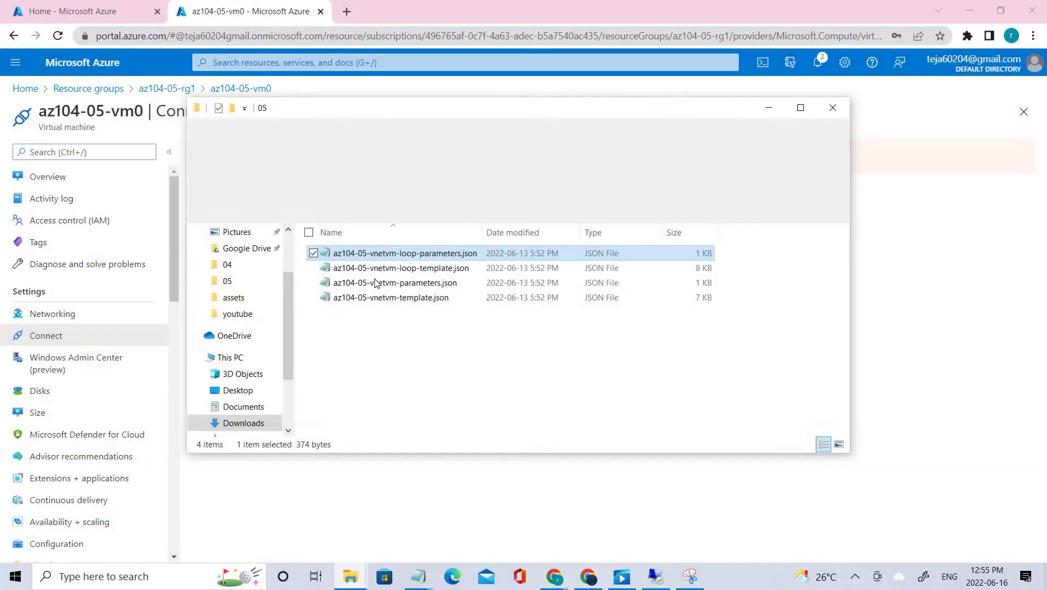
{"action": "double_click", "coordinate": [412, 254]}
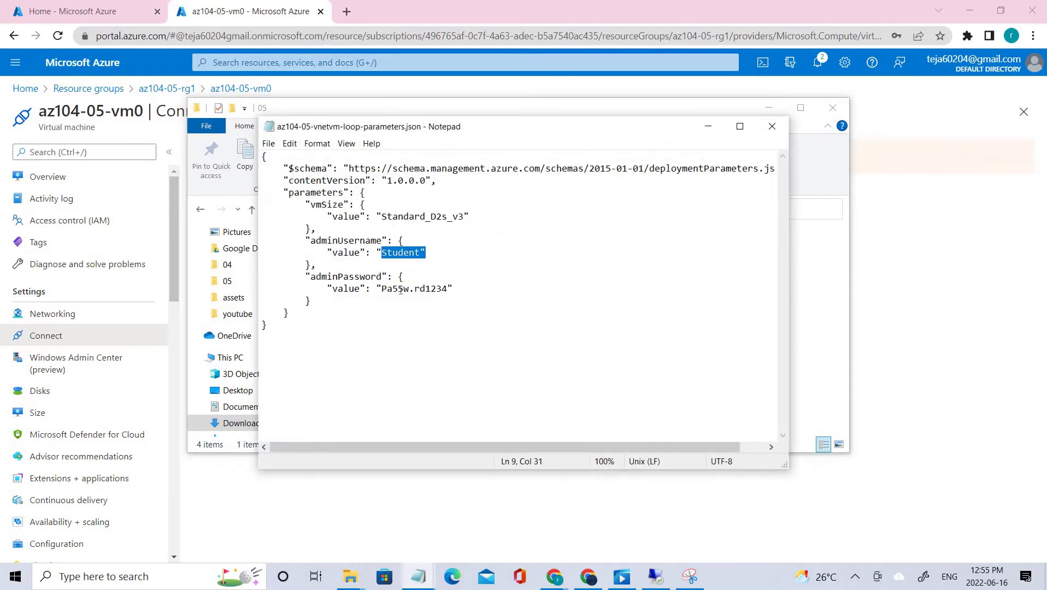
{"action": "left_click_drag", "start_coordinate": [382, 289], "coordinate": [452, 289]}
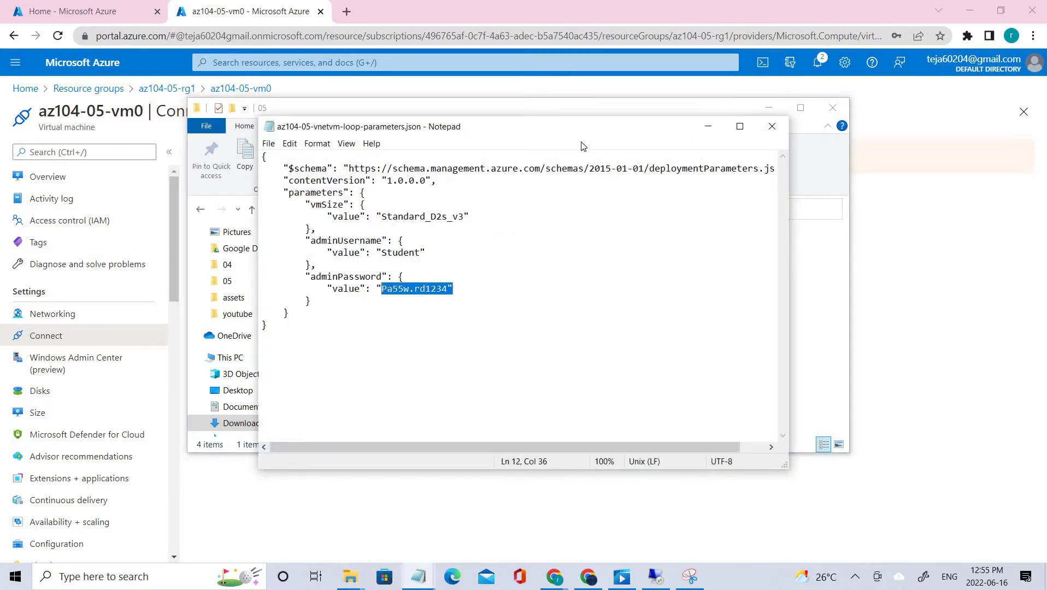
{"action": "left_click_drag", "start_coordinate": [435, 134], "coordinate": [736, 168]}
{"action": "left_click", "coordinate": [768, 107]}
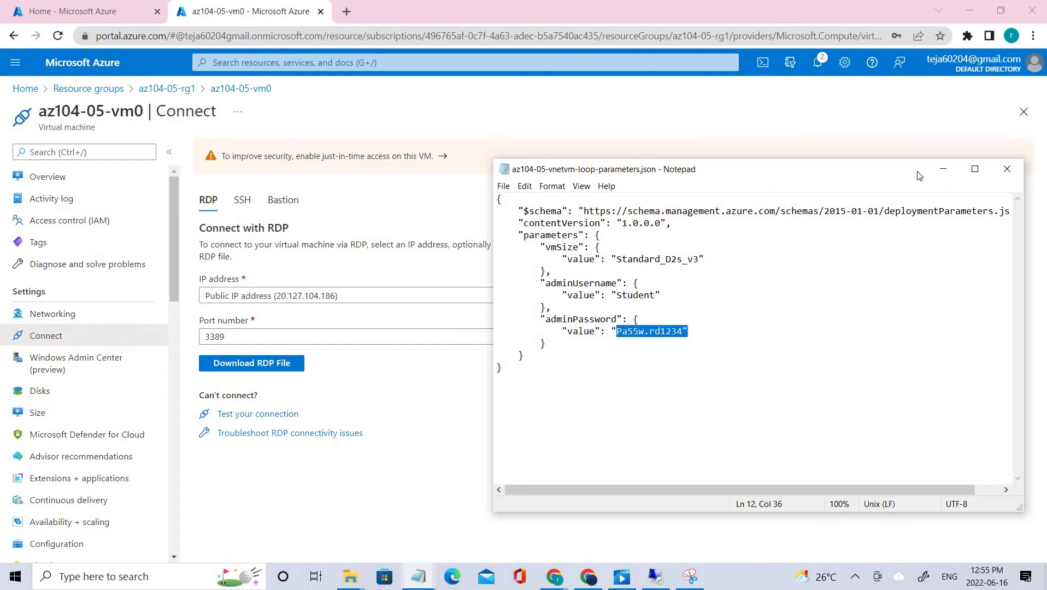
{"action": "left_click_drag", "start_coordinate": [915, 172], "coordinate": [601, 176]}
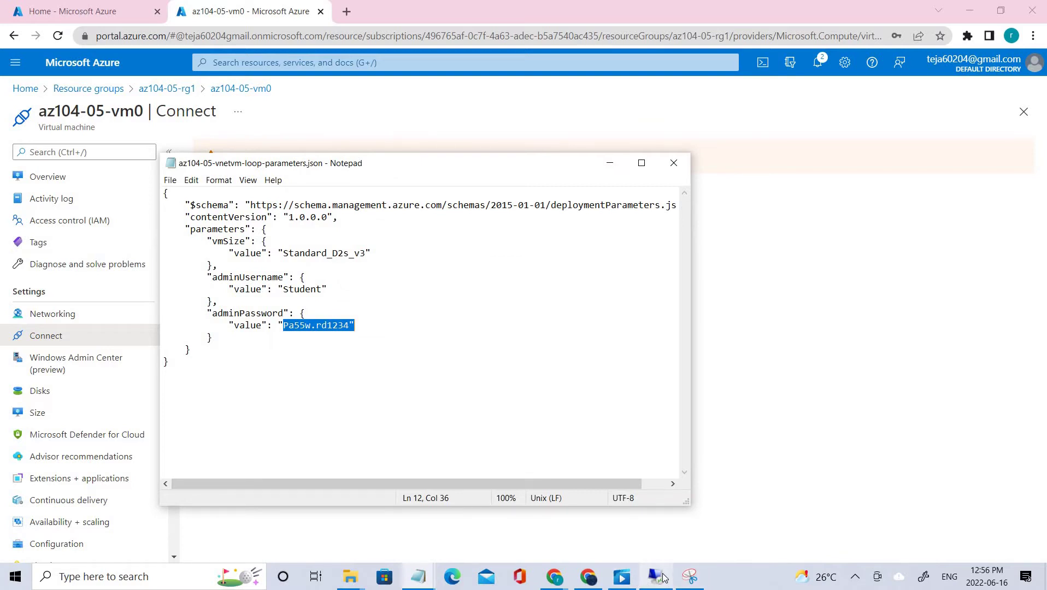
Step: Switch to the az104-05-vm0 remote desktop session, minimize Server Manager and launch Windows PowerShell
{"action": "mouse_move", "coordinate": [662, 577]}
{"action": "left_click", "coordinate": [665, 520]}
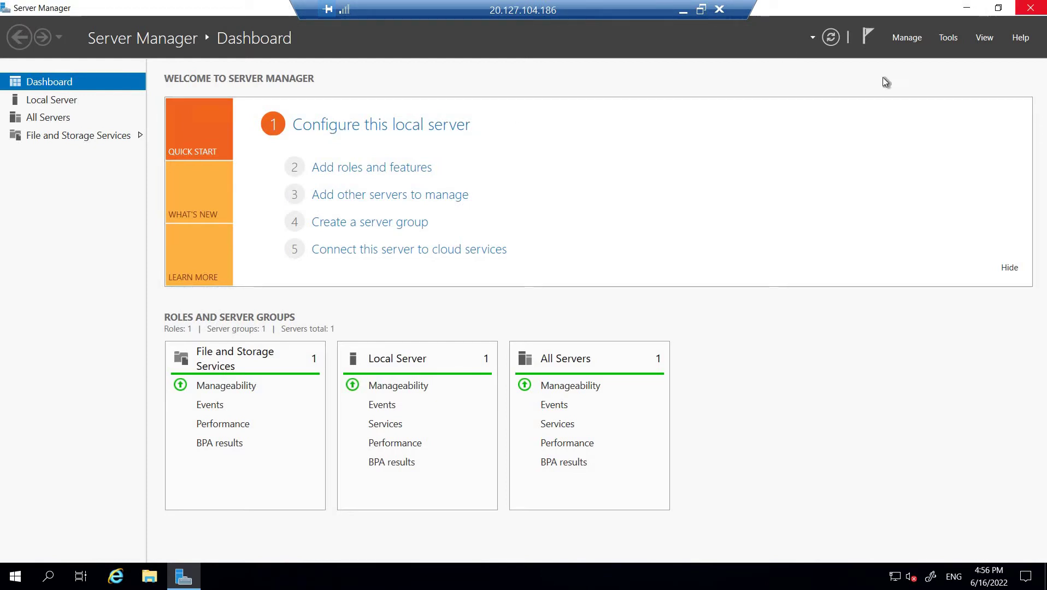
{"action": "left_click", "coordinate": [966, 8]}
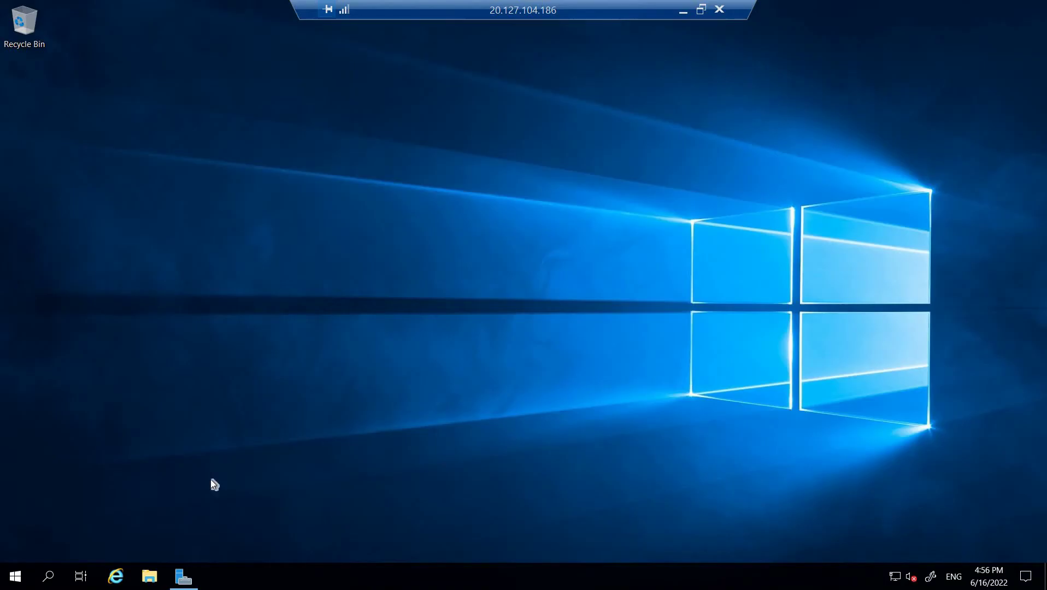
{"action": "left_click", "coordinate": [48, 576]}
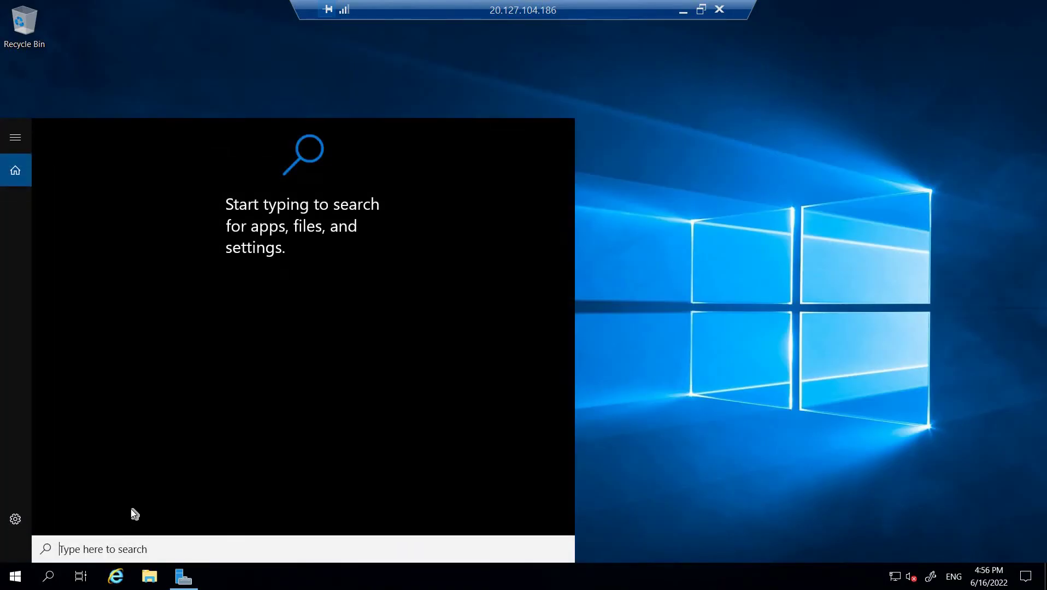
{"action": "type", "text": "powersh"}
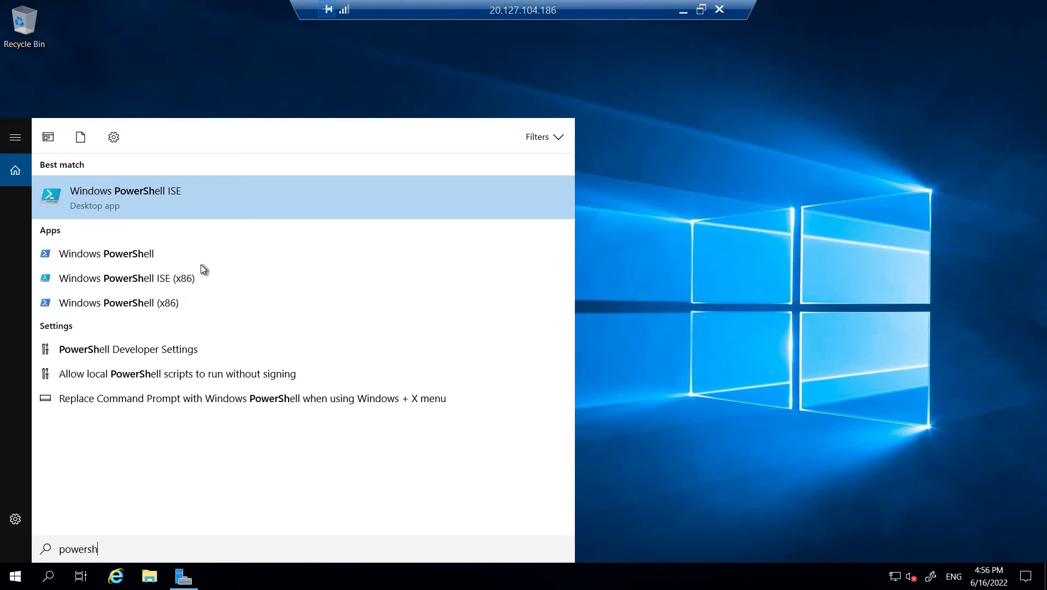
{"action": "left_click", "coordinate": [200, 256]}
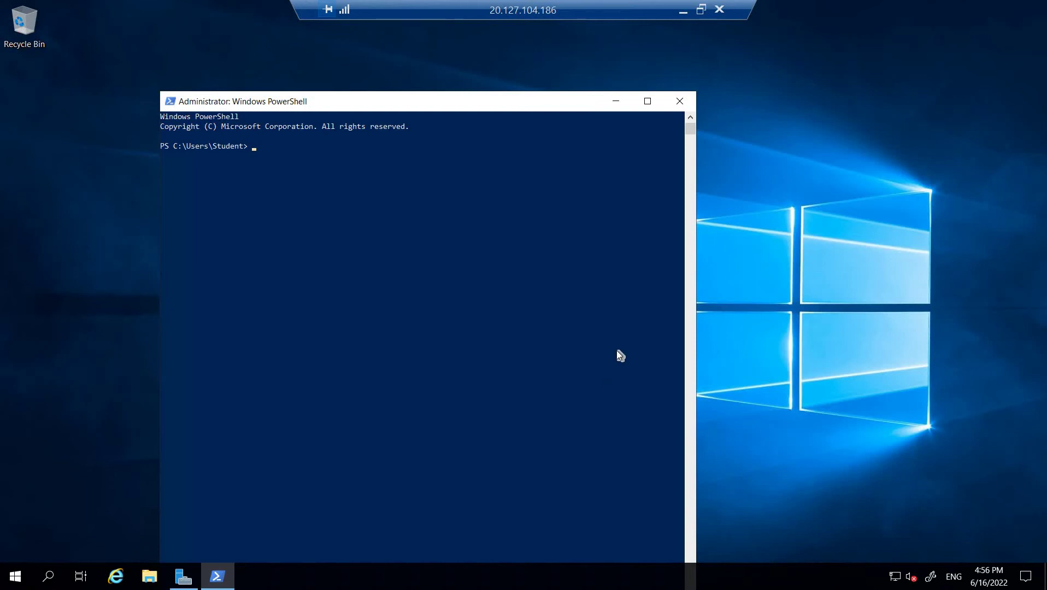
Step: Run Test-NetConnection against 10.51.0.4 on port 3389 with information level 'Detailed' and review the TcpTestSucceeded result
{"action": "left_click", "coordinate": [531, 223]}
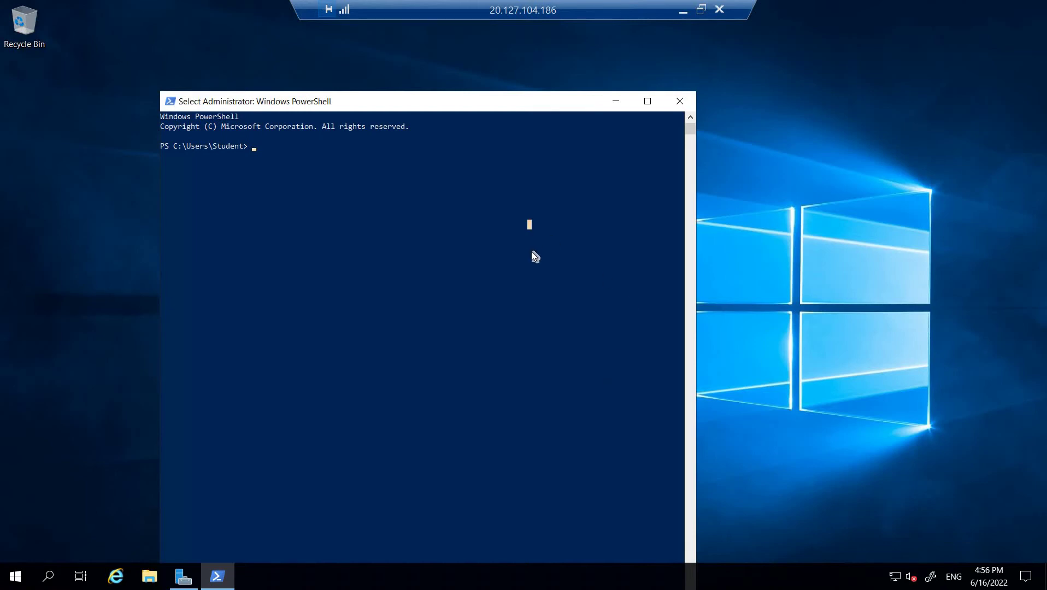
{"action": "key", "text": "Escape"}
{"action": "key", "text": "ctrl+c"}
{"action": "key", "text": "ctrl+v"}
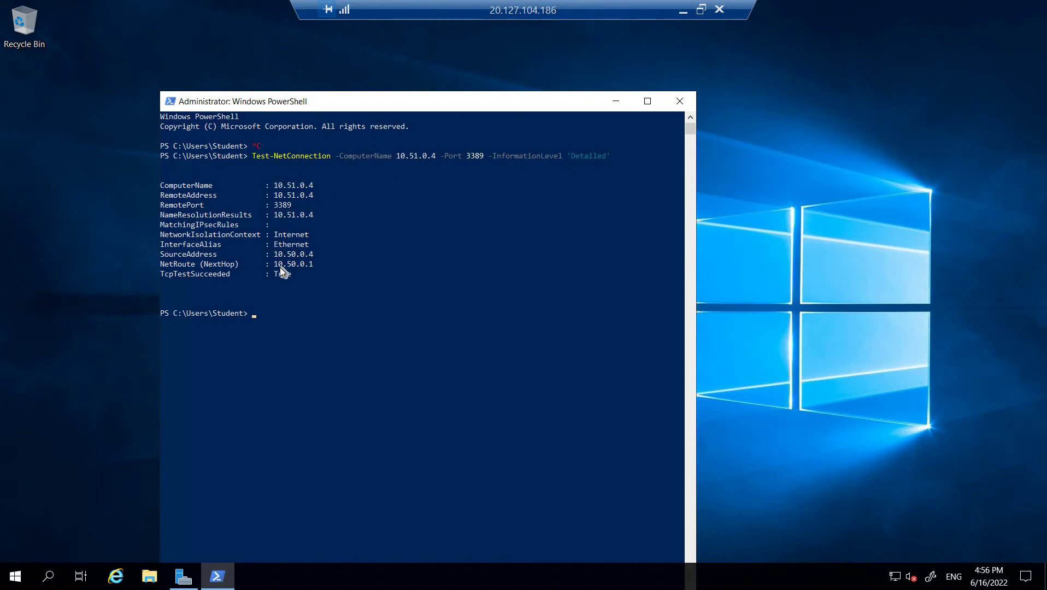
{"action": "left_click", "coordinate": [295, 276]}
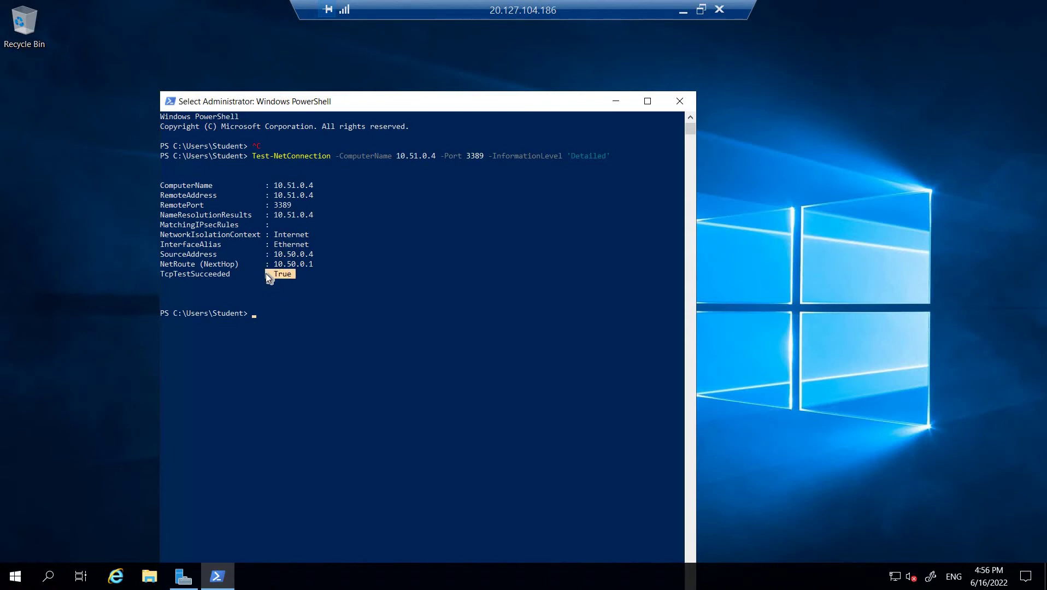
{"action": "left_click_drag", "start_coordinate": [311, 274], "coordinate": [260, 212]}
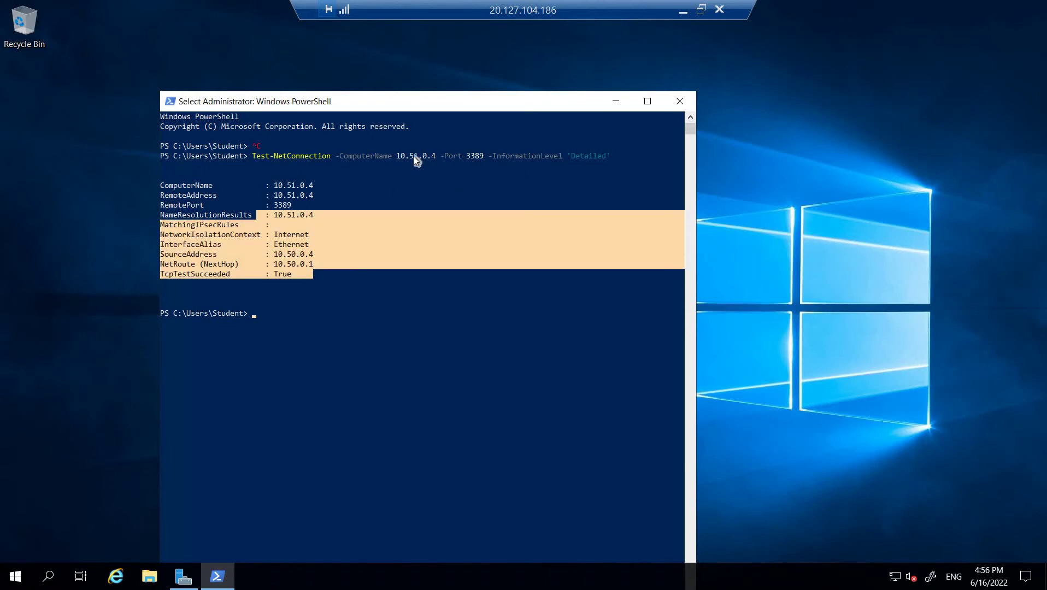
{"action": "left_click_drag", "start_coordinate": [392, 156], "coordinate": [448, 156]}
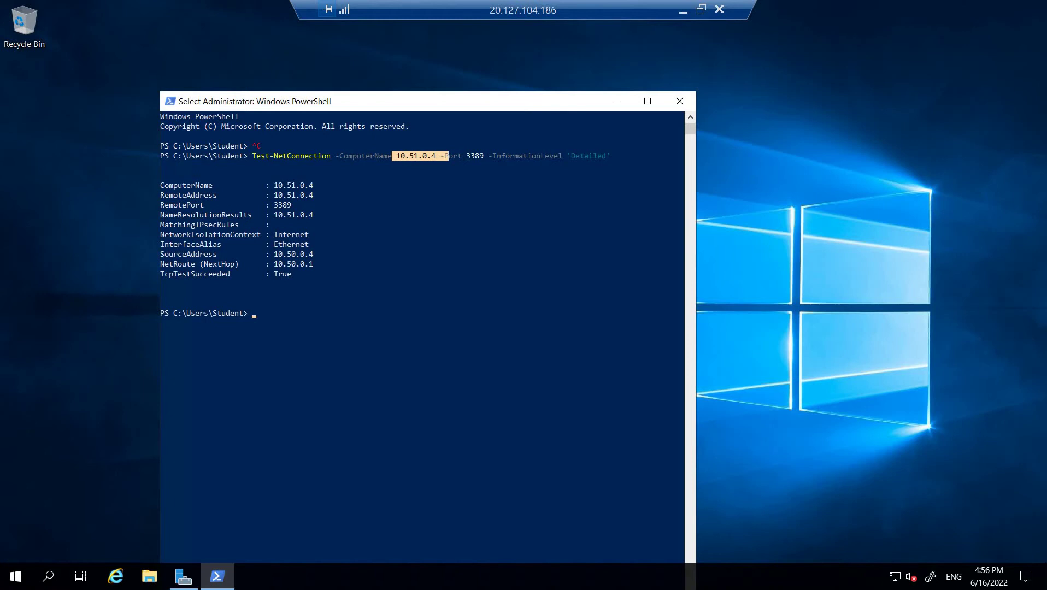
Step: Run Test-NetConnection against 10.52.0.4 on port 3389 with information level 'Detailed' and review its output
{"action": "left_click", "coordinate": [334, 325]}
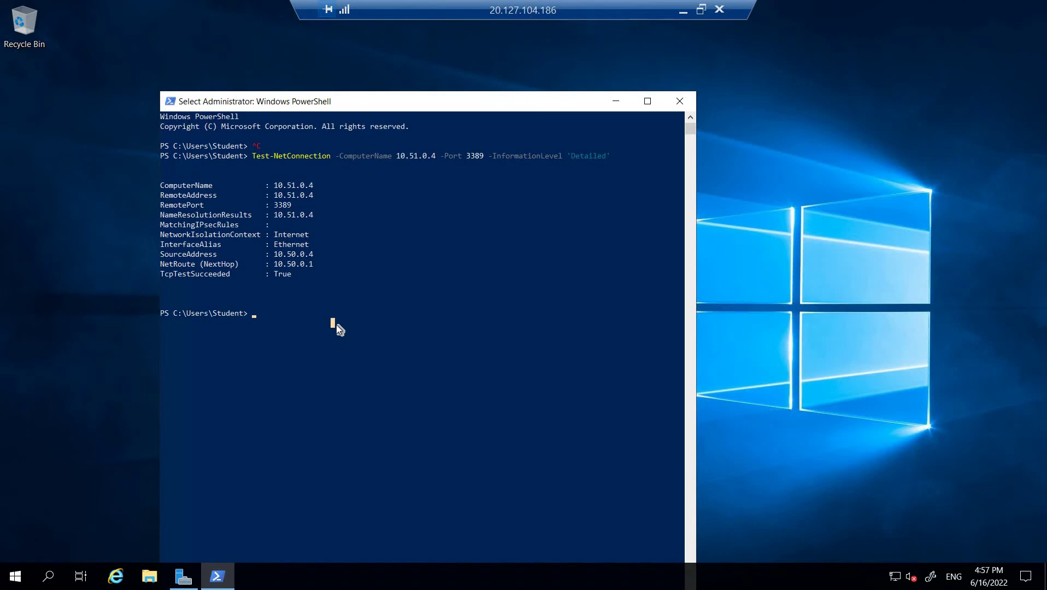
{"action": "key", "text": "Escape"}
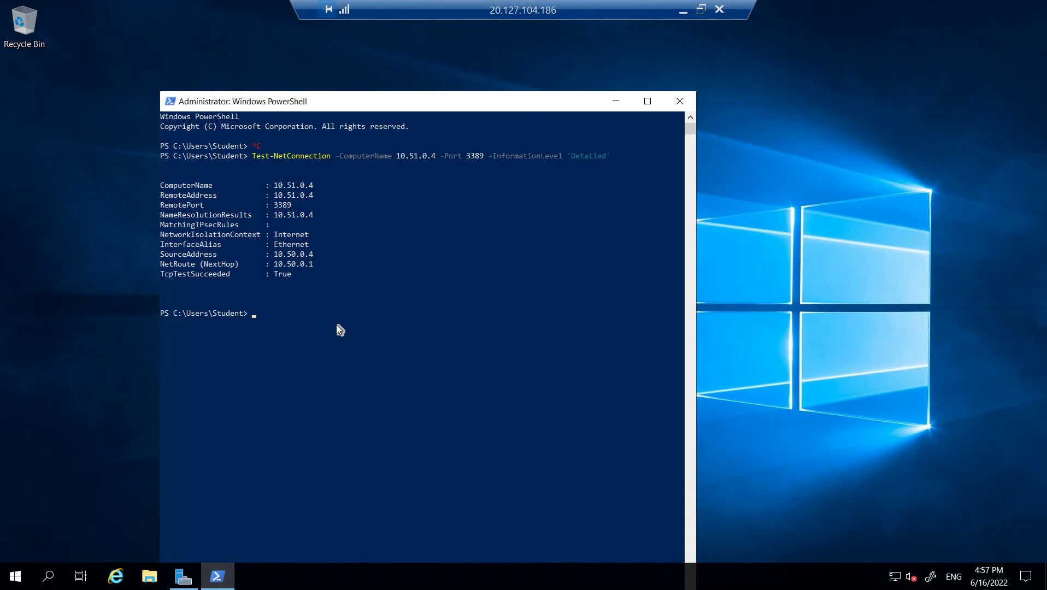
{"action": "key", "text": "ctrl+v"}
{"action": "key", "text": "Return"}
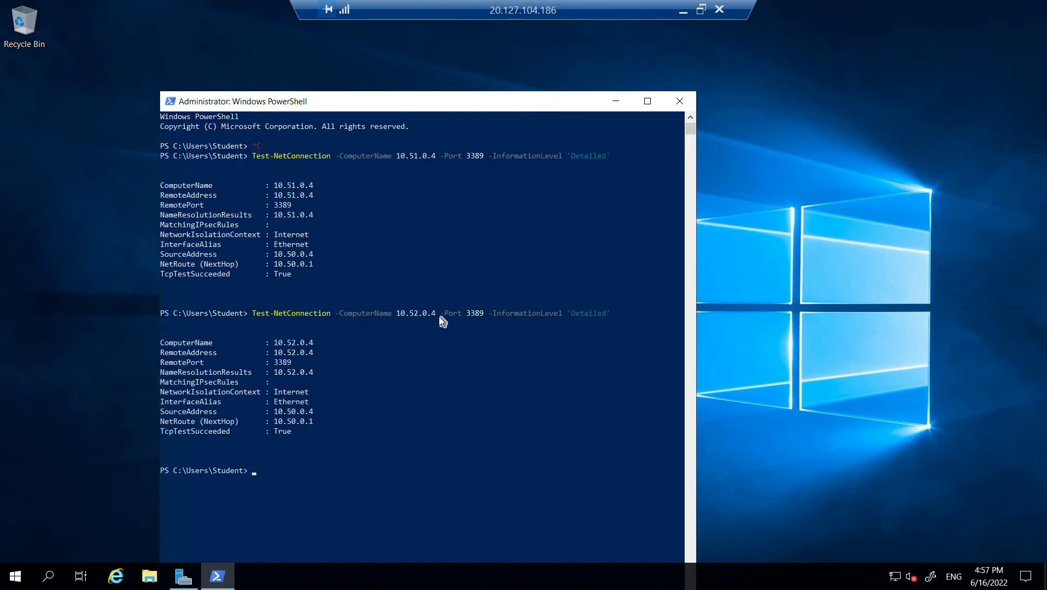
{"action": "left_click_drag", "start_coordinate": [314, 372], "coordinate": [278, 372]}
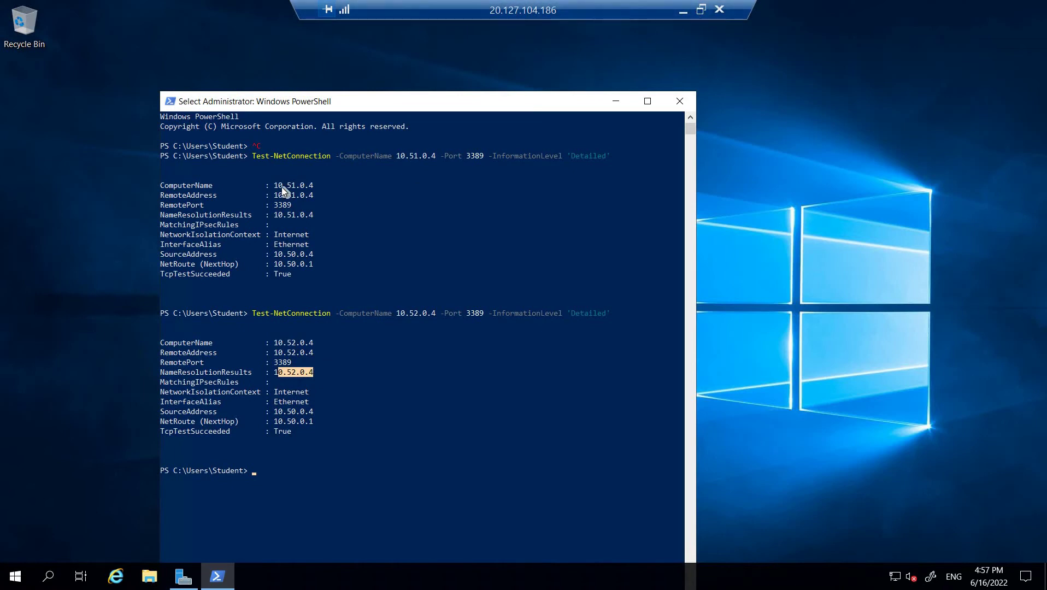
{"action": "left_click", "coordinate": [345, 195]}
Step: Return to resource group az104-05-rg1 in the Azure portal and check the private IP address of az104-05-vm1
{"action": "left_click", "coordinate": [683, 14]}
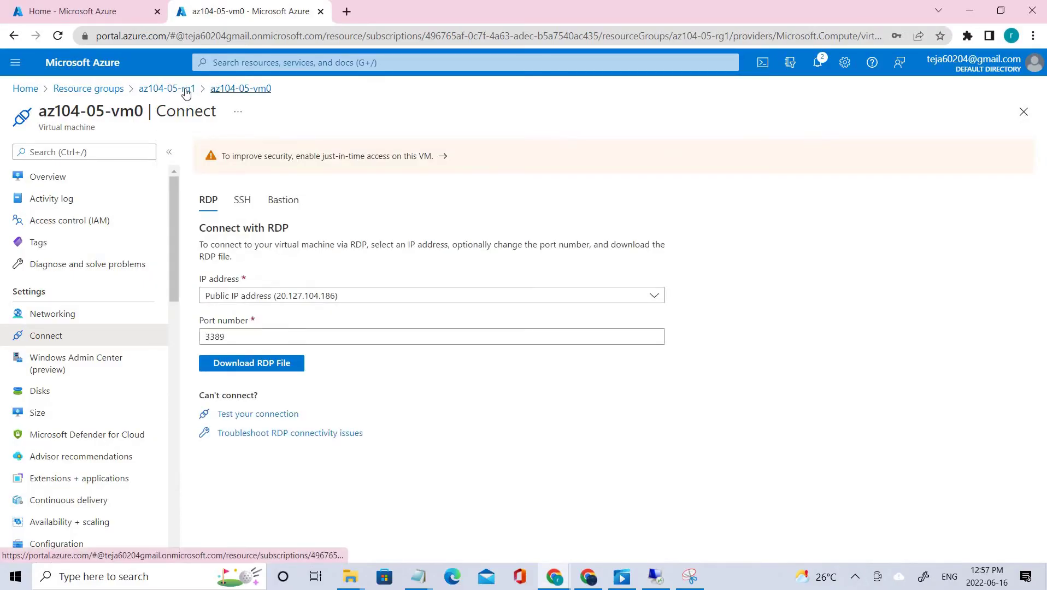
{"action": "left_click", "coordinate": [180, 89]}
{"action": "scroll", "coordinate": [490, 470], "scroll_direction": "down", "scroll_amount": 5}
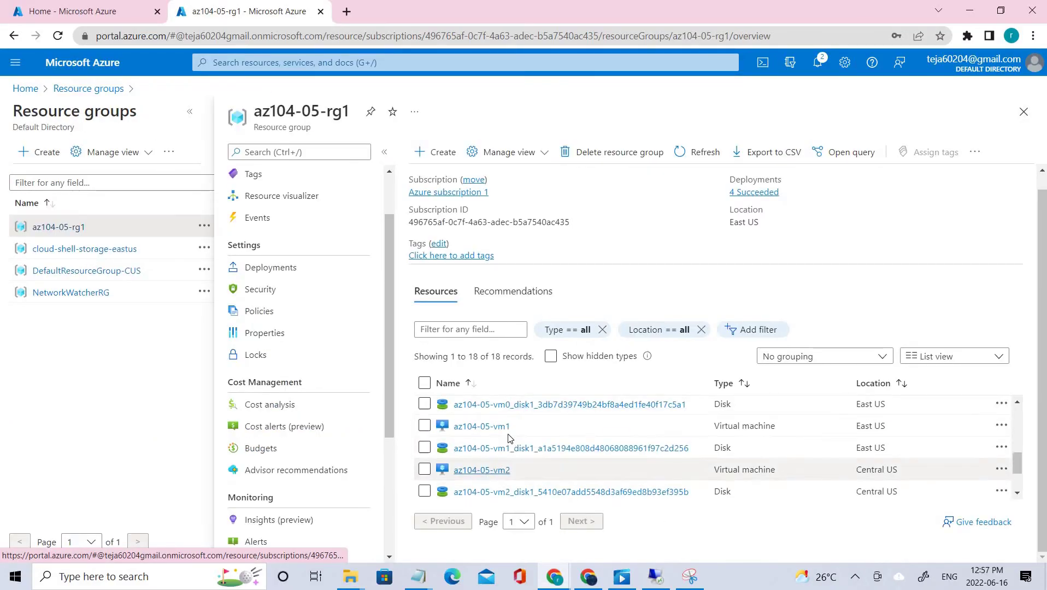
{"action": "left_click", "coordinate": [506, 432]}
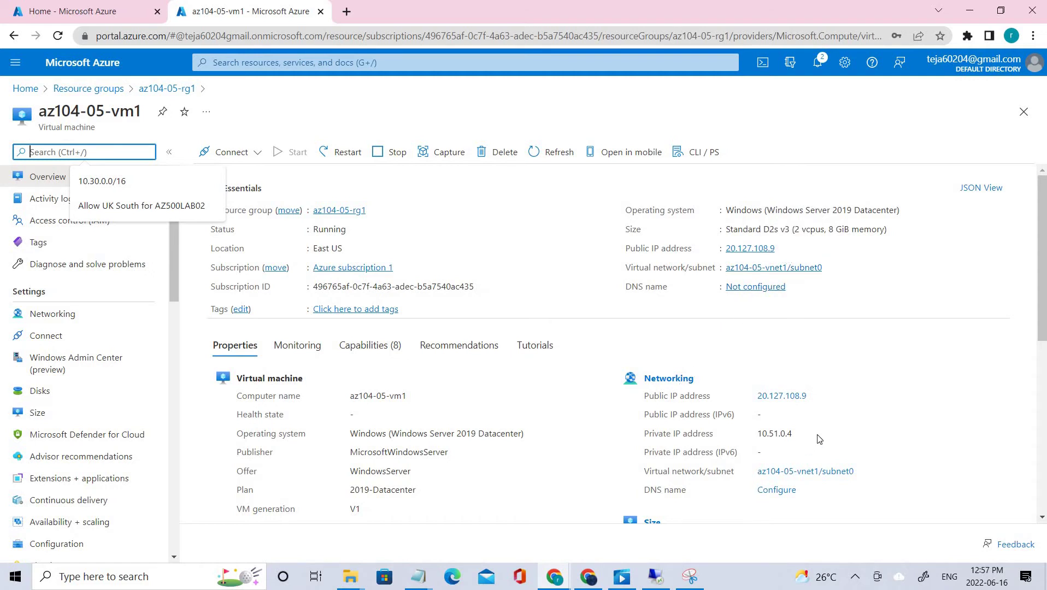
{"action": "left_click_drag", "start_coordinate": [793, 433], "coordinate": [756, 434]}
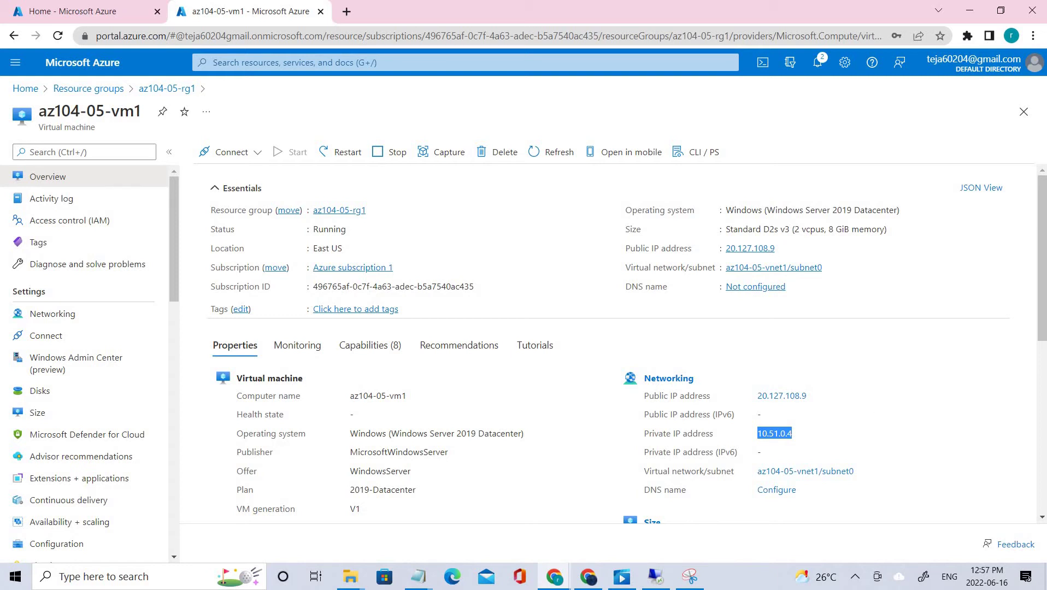
Step: Reopen az104-05-vm1 from resource group az104-05-rg1 and download its RDP file
{"action": "left_click", "coordinate": [145, 90]}
{"action": "scroll", "coordinate": [505, 495], "scroll_direction": "down", "scroll_amount": 5}
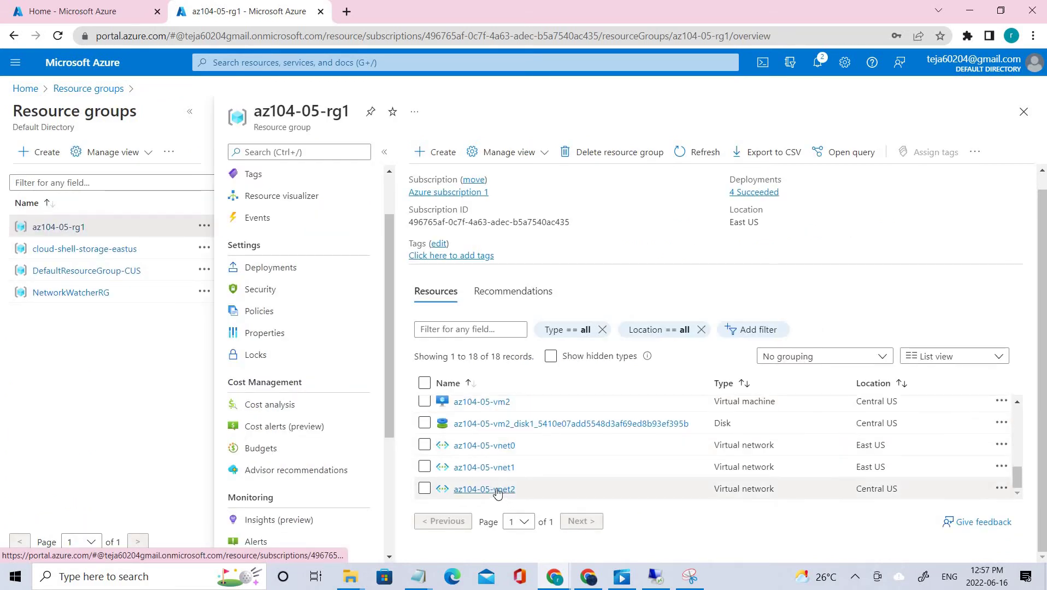
{"action": "scroll", "coordinate": [502, 476], "scroll_direction": "up", "scroll_amount": 3}
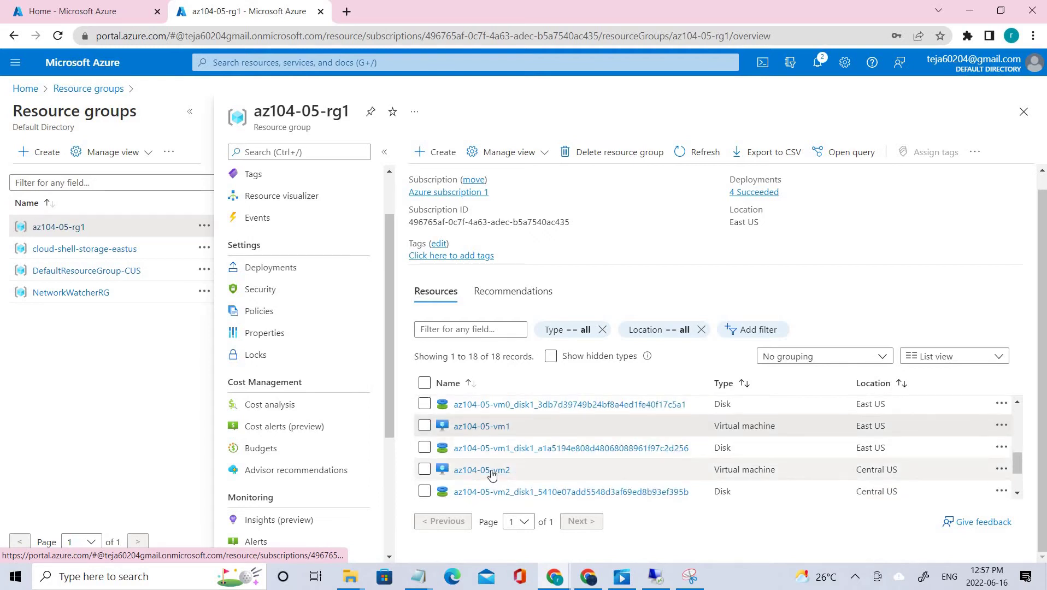
{"action": "left_click", "coordinate": [495, 431]}
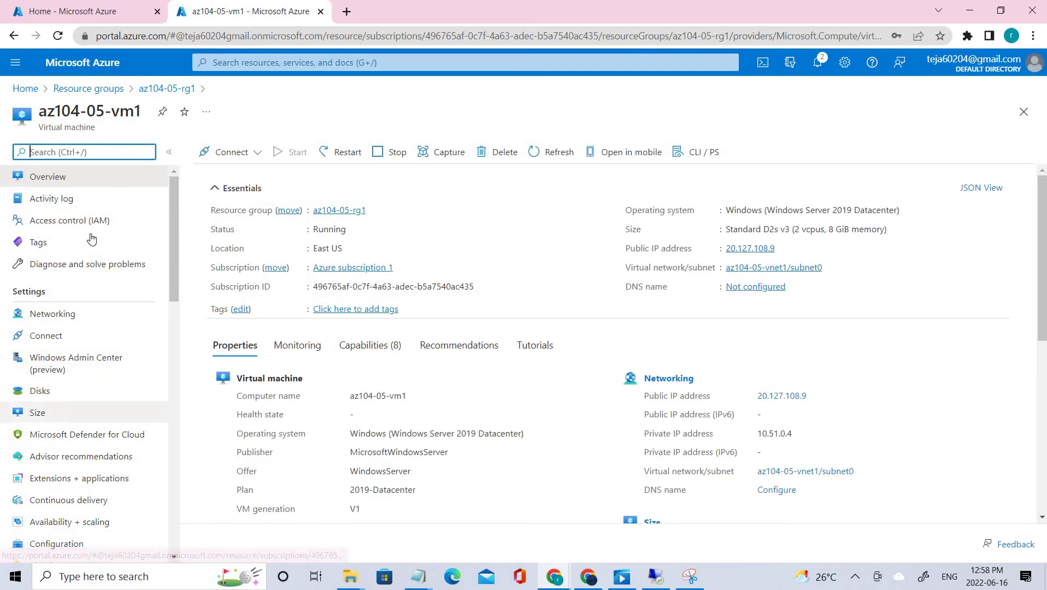
{"action": "left_click", "coordinate": [232, 152]}
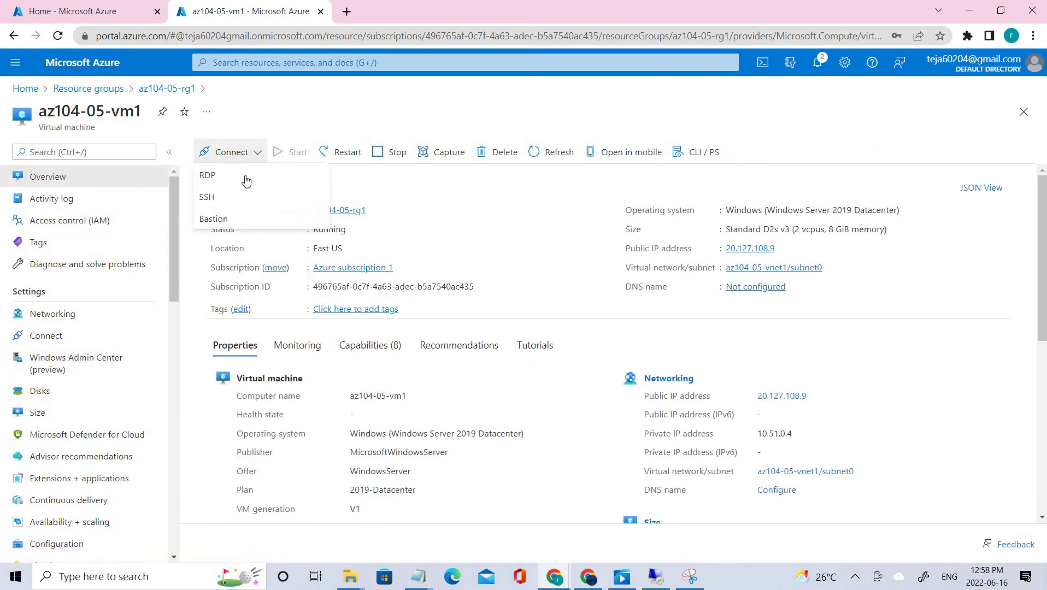
{"action": "left_click", "coordinate": [246, 176]}
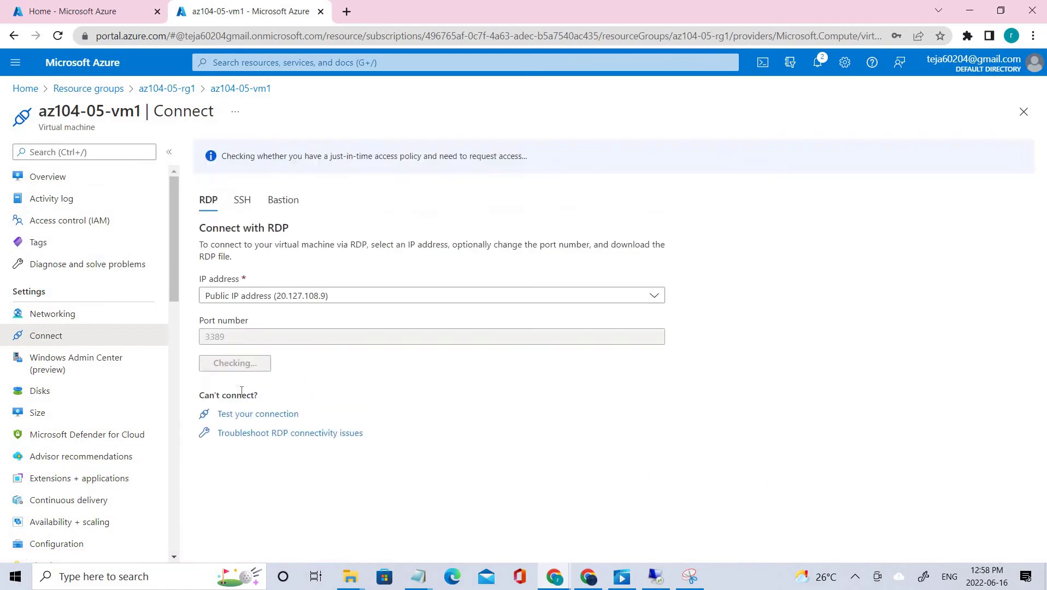
{"action": "left_click", "coordinate": [261, 362]}
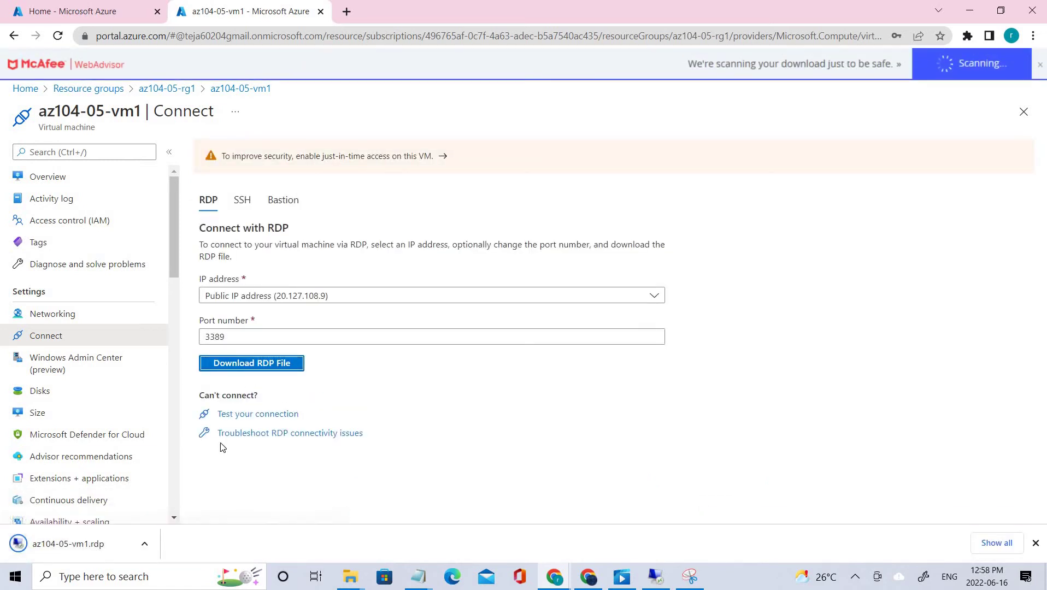
Step: Disconnect the open remote desktop session to az104-05-vm0 and confirm the disconnection
{"action": "mouse_move", "coordinate": [656, 575]}
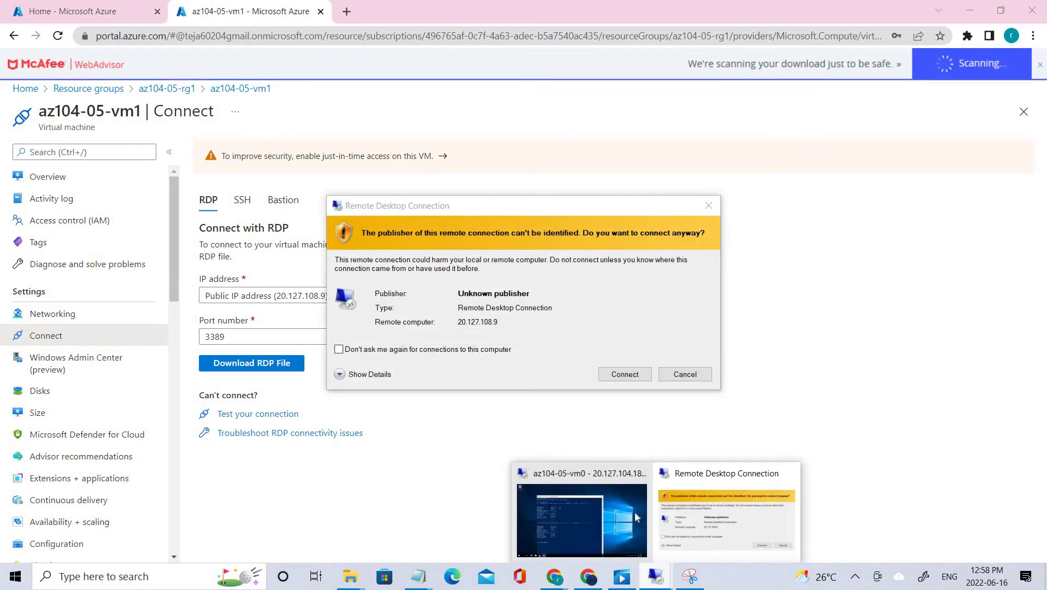
{"action": "left_click", "coordinate": [615, 500]}
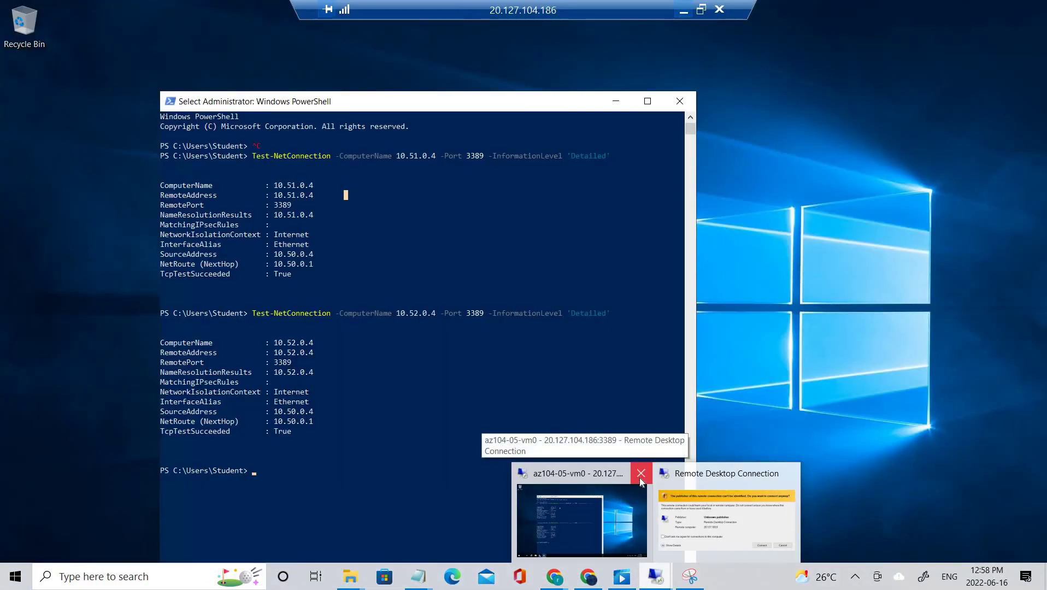
{"action": "left_click", "coordinate": [640, 473]}
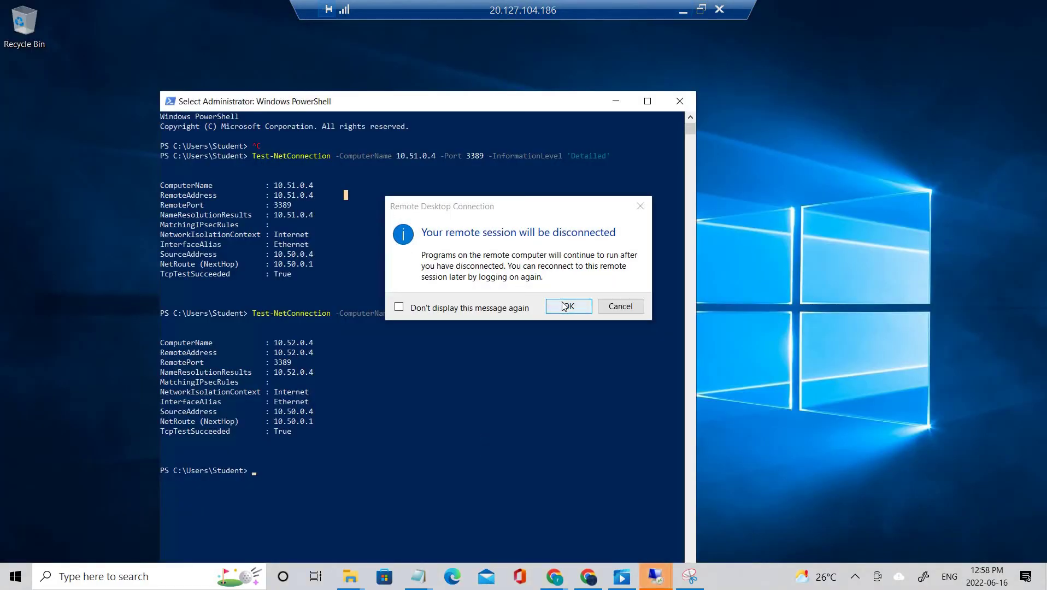
{"action": "left_click", "coordinate": [566, 304]}
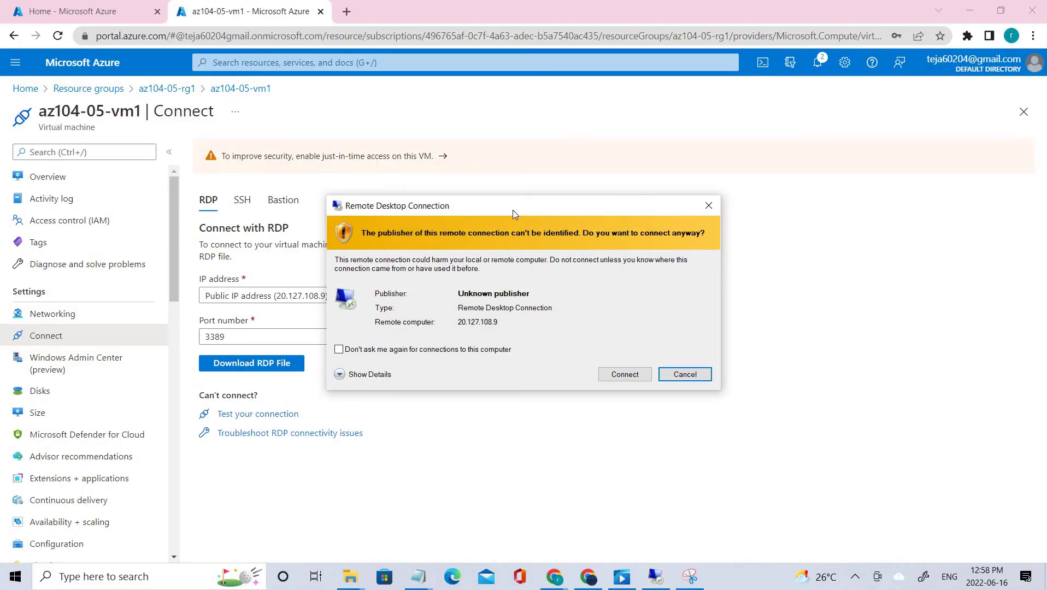
Step: Connect to az104-05-vm1 over Remote Desktop, accepting the unknown publisher and untrusted certificate
{"action": "left_click_drag", "start_coordinate": [513, 210], "coordinate": [503, 156]}
{"action": "left_click", "coordinate": [601, 323]}
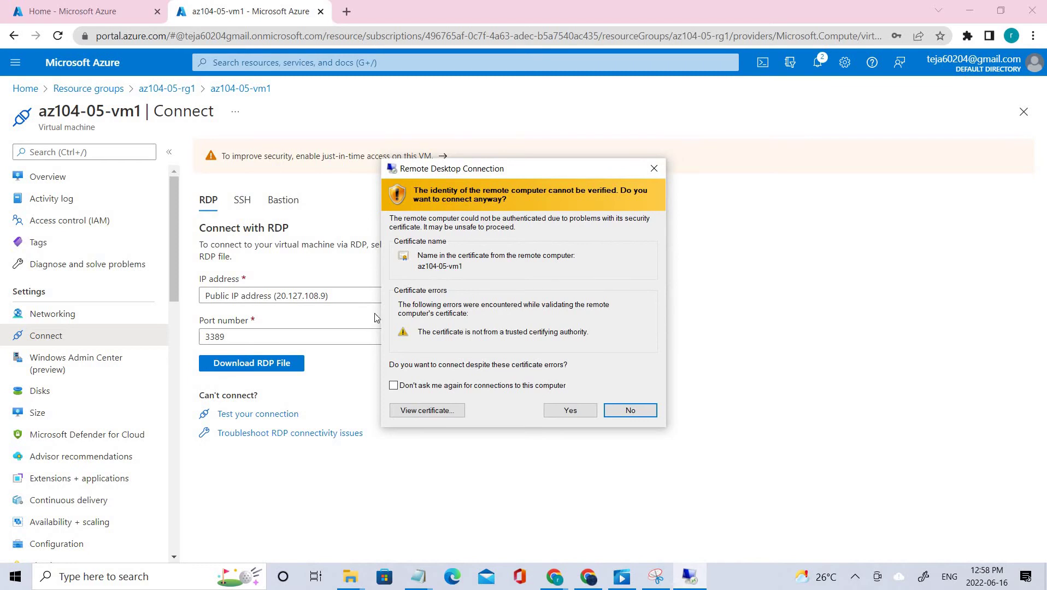
{"action": "left_click", "coordinate": [582, 410]}
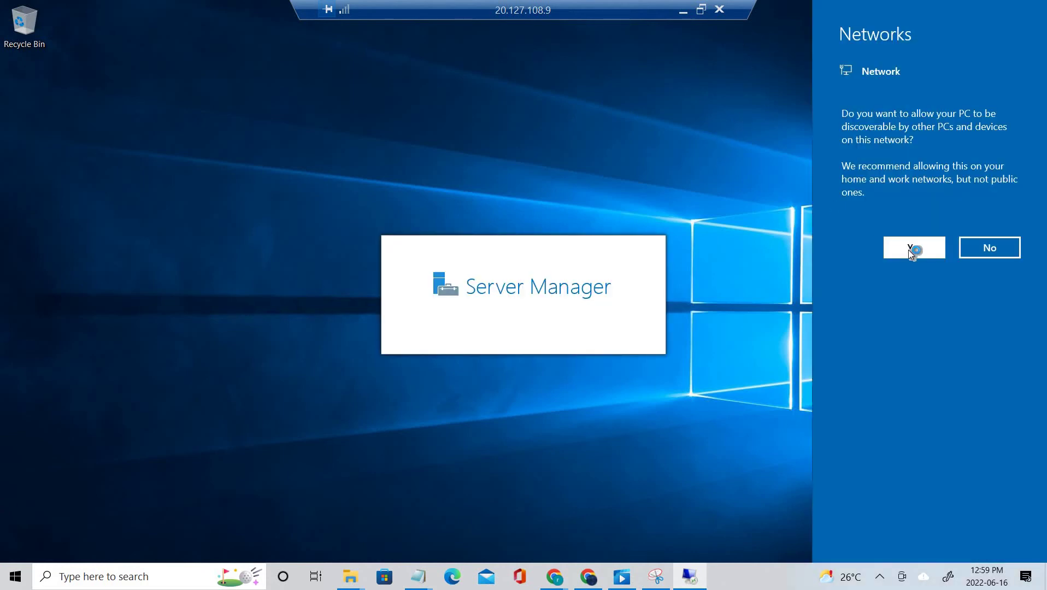
Step: Allow the remote computer to be discoverable on the network, then close the Server Manager pop-up and minimize Server Manager
{"action": "left_click", "coordinate": [909, 252]}
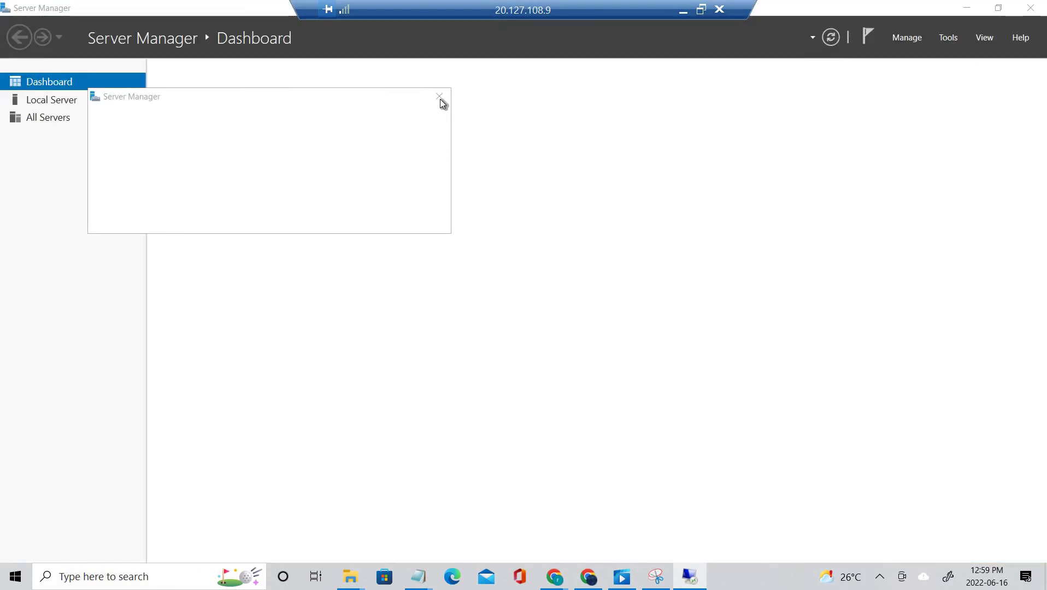
{"action": "left_click", "coordinate": [440, 99]}
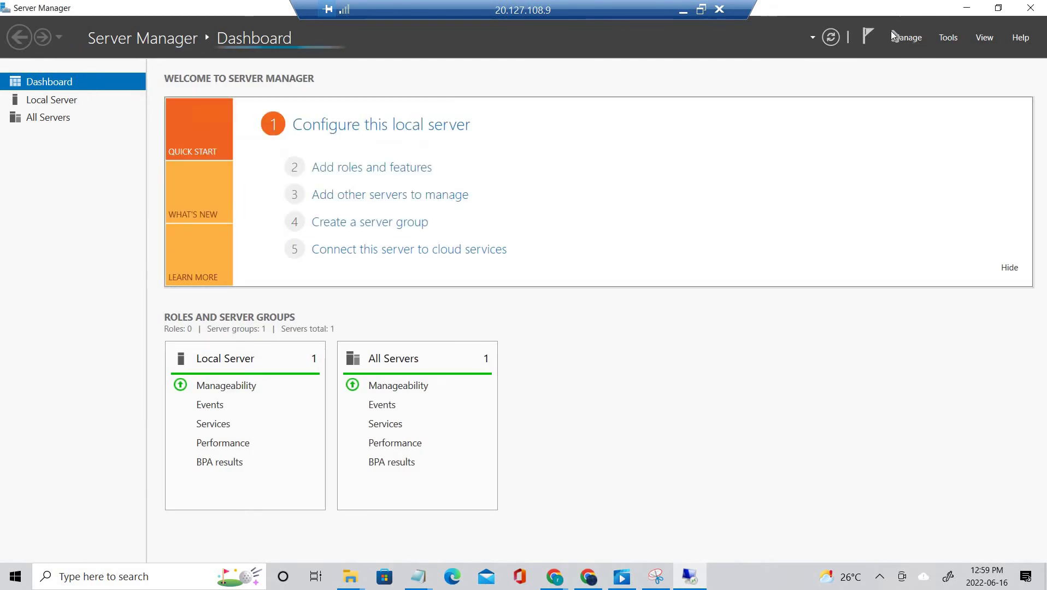
{"action": "left_click", "coordinate": [966, 8]}
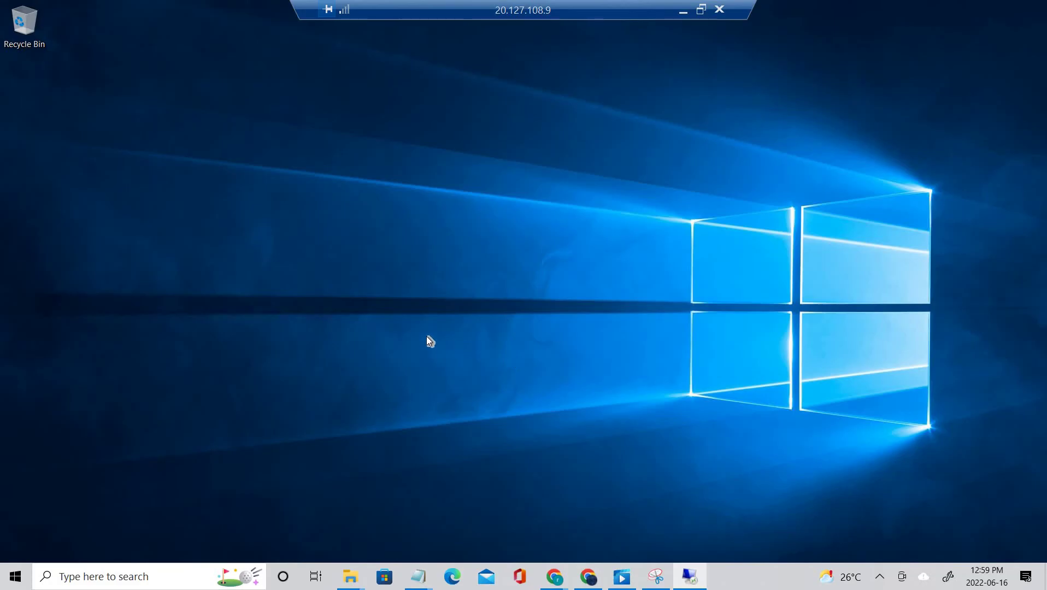
Step: Open Windows PowerShell as administrator in the az104-05-vm1 session, using a windowed view and returning to full screen
{"action": "left_click", "coordinate": [700, 9]}
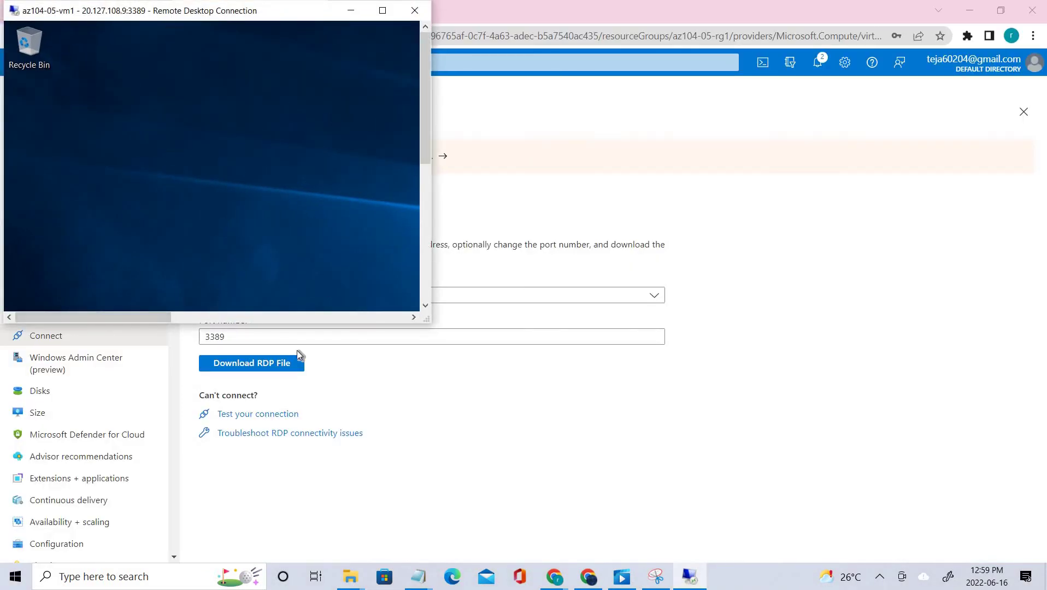
{"action": "left_click_drag", "start_coordinate": [175, 12], "coordinate": [370, 132]}
{"action": "left_click", "coordinate": [577, 130]}
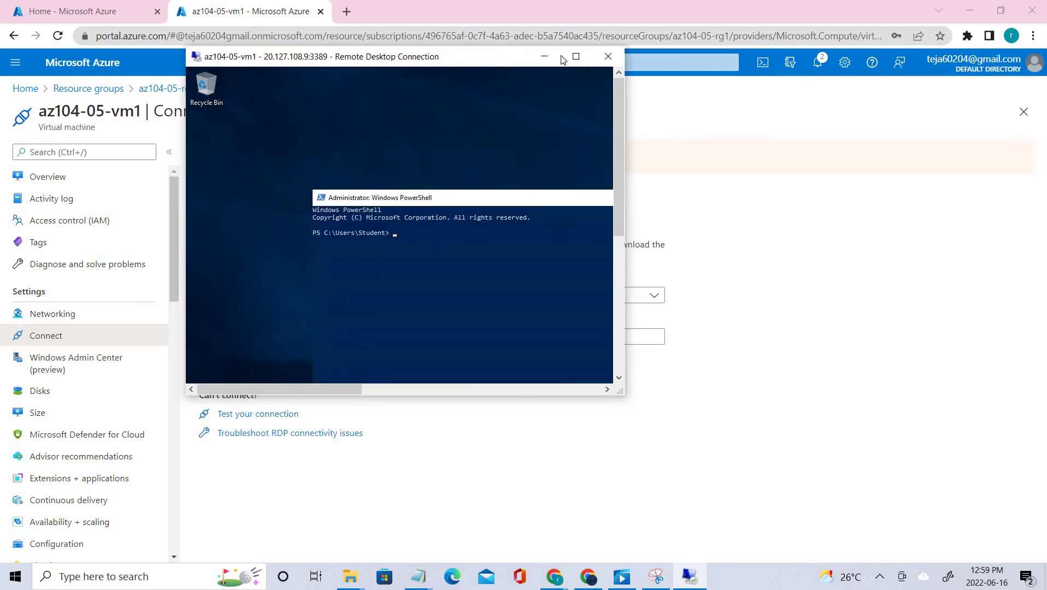
{"action": "left_click", "coordinate": [575, 56]}
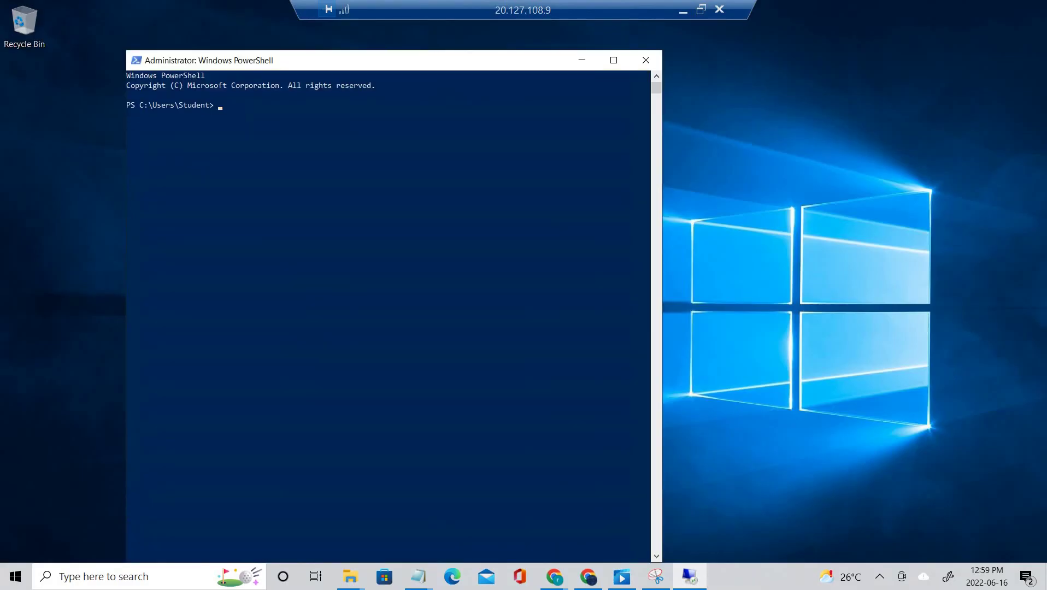
Step: Run Test-NetConnection from az104-05-vm1 against 10.52.0.4 on port 3389 with information level 'Detailed' and review its TCP test result
{"action": "left_click", "coordinate": [319, 143]}
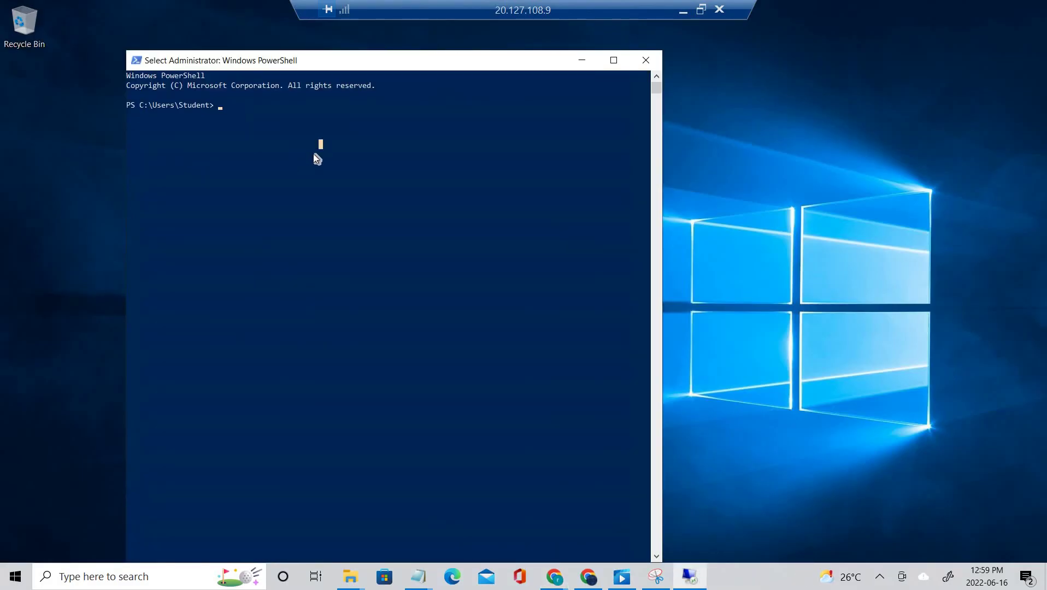
{"action": "right_click", "coordinate": [302, 189]}
{"action": "key", "text": "Return"}
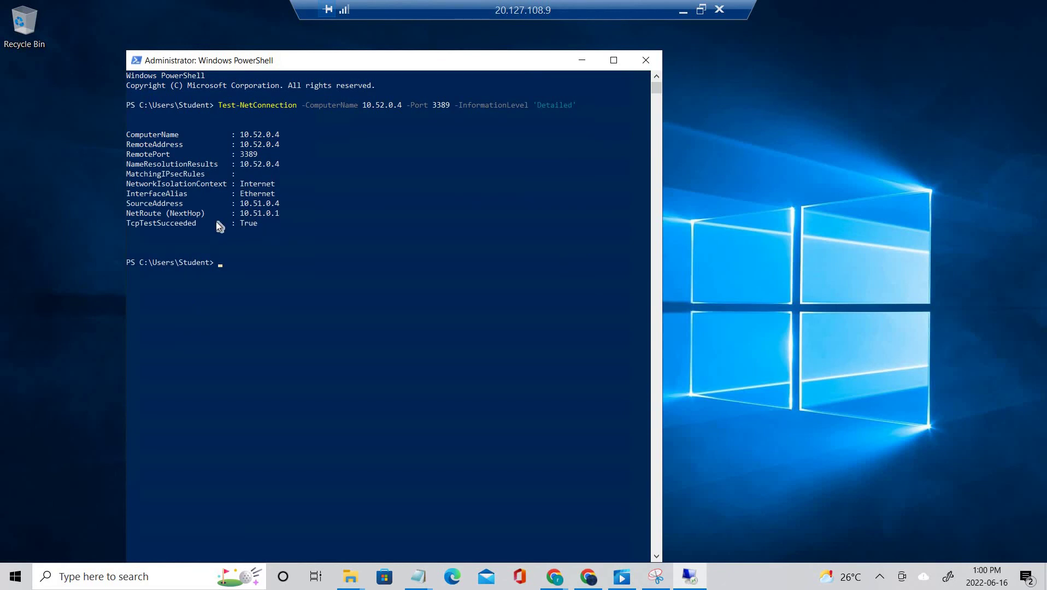
{"action": "left_click_drag", "start_coordinate": [216, 222], "coordinate": [262, 213]}
{"action": "left_click", "coordinate": [219, 318]}
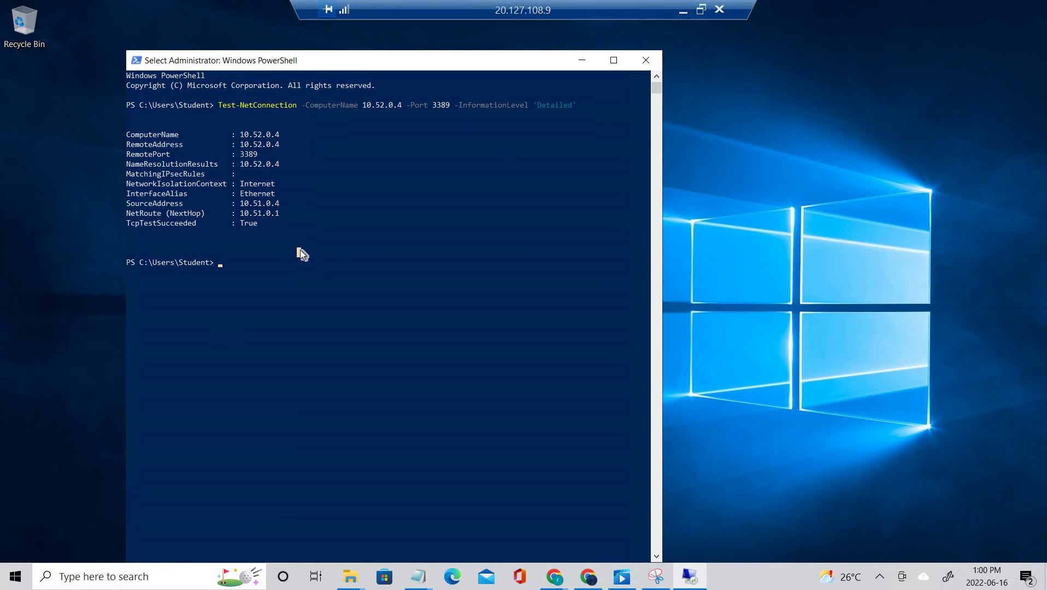
Step: Recall the last Test-NetConnection command, and look up the private IP address of az104-05-vm0 in resource group az104-05-rg1
{"action": "key", "text": "Up"}
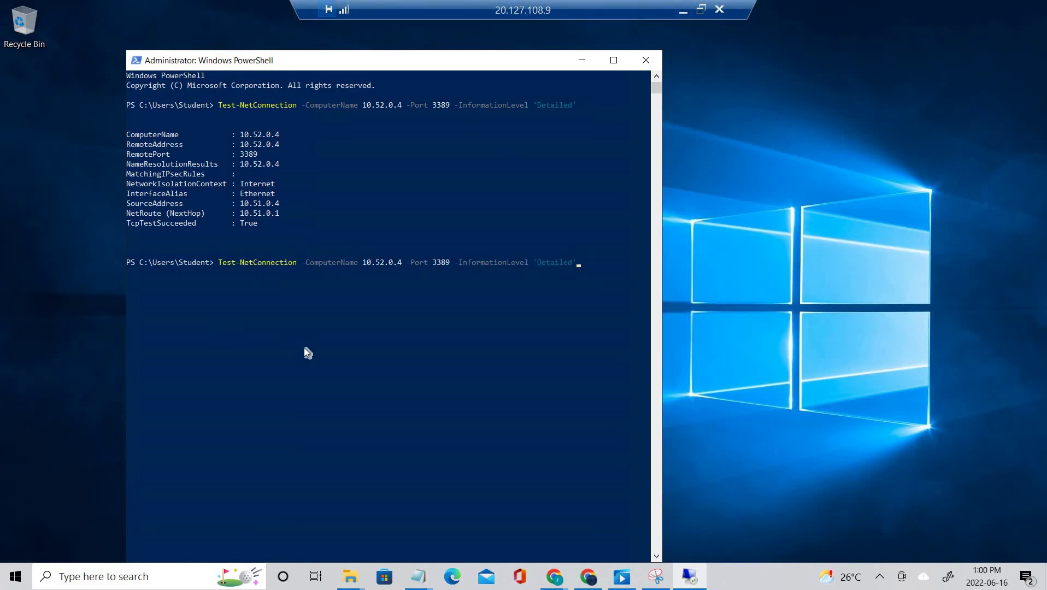
{"action": "left_click", "coordinate": [682, 12]}
{"action": "left_click", "coordinate": [189, 90]}
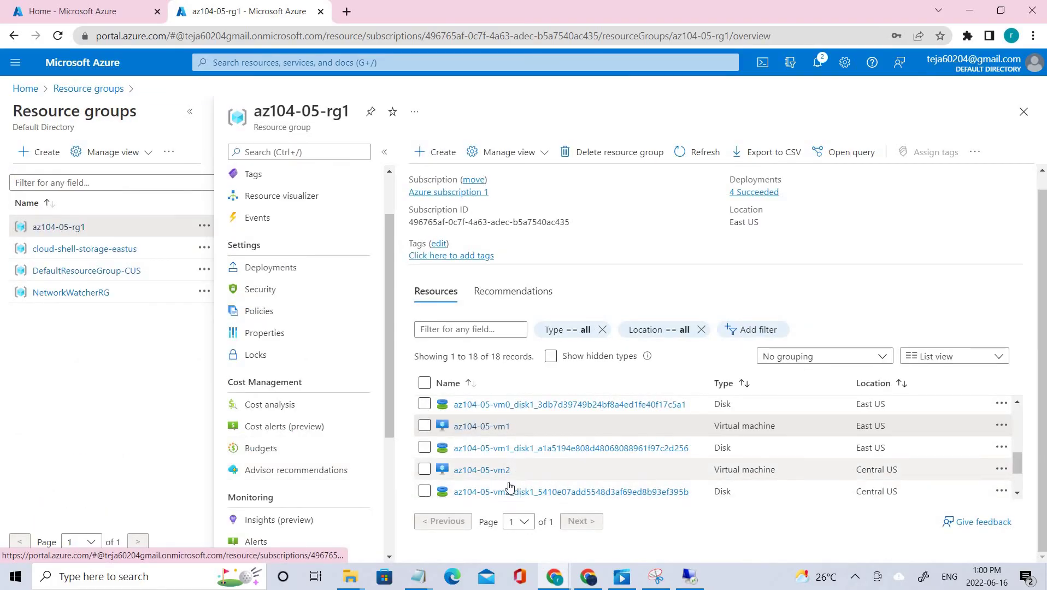
{"action": "scroll", "coordinate": [514, 480], "scroll_direction": "down", "scroll_amount": 2}
{"action": "scroll", "coordinate": [516, 467], "scroll_direction": "up", "scroll_amount": 5}
{"action": "scroll", "coordinate": [508, 456], "scroll_direction": "down", "scroll_amount": 1}
{"action": "left_click", "coordinate": [508, 452]}
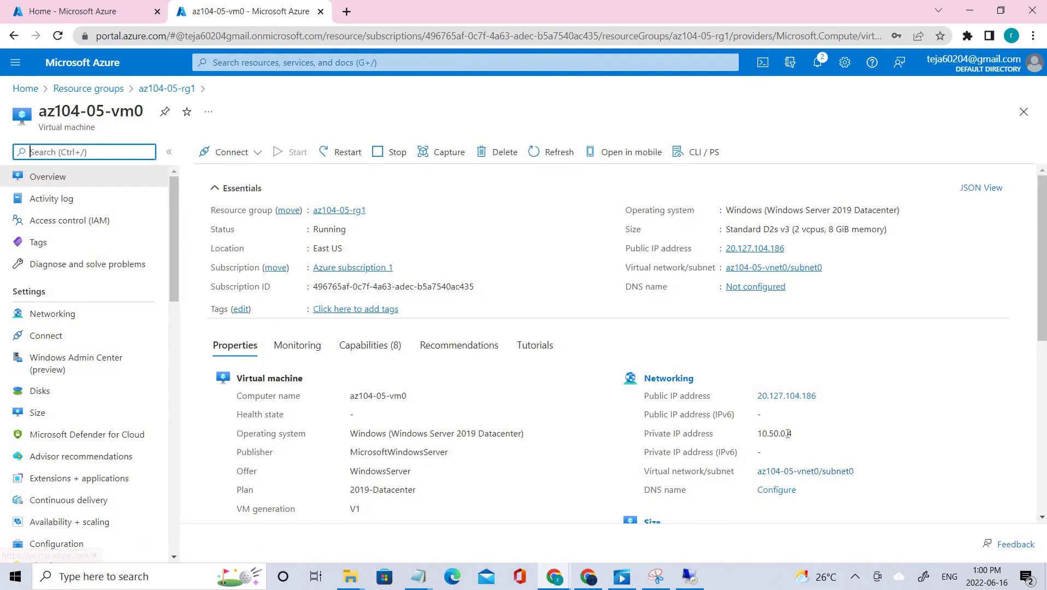
{"action": "left_click_drag", "start_coordinate": [791, 435], "coordinate": [744, 443]}
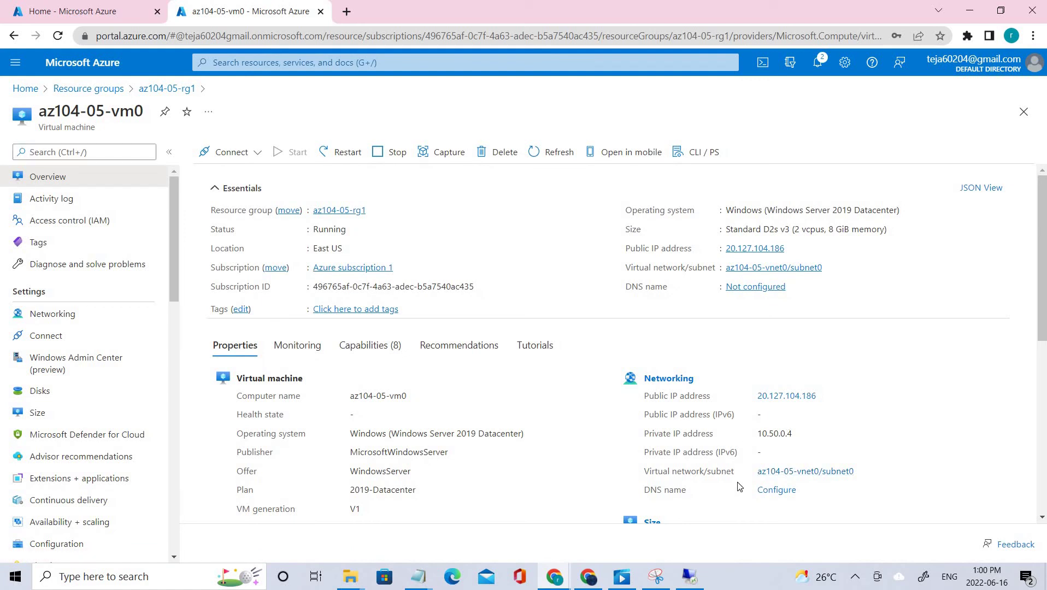
{"action": "left_click", "coordinate": [879, 403]}
{"action": "left_click_drag", "start_coordinate": [794, 439], "coordinate": [722, 444]}
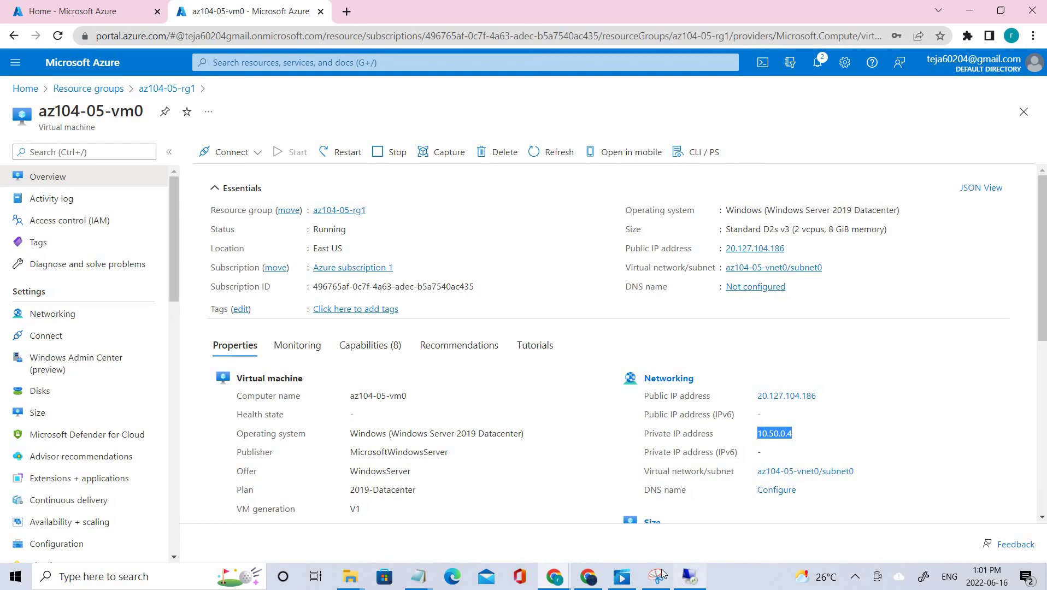
Step: Change the recalled command's computer name to 10.50.0.4, run the port 3389 test from az104-05-vm1 and review its output
{"action": "left_click", "coordinate": [690, 576]}
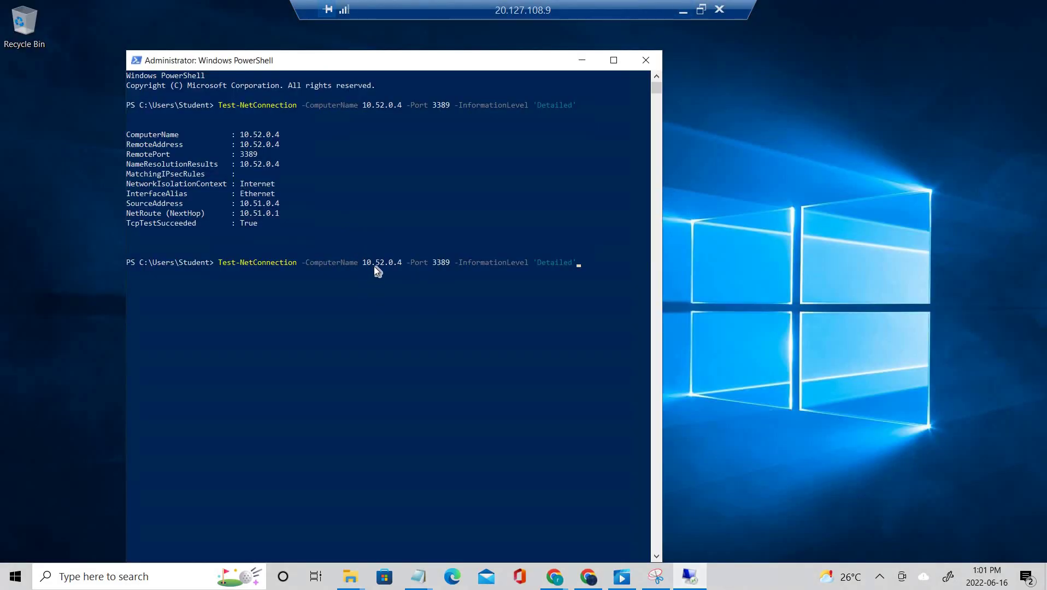
{"action": "left_click", "coordinate": [383, 266]}
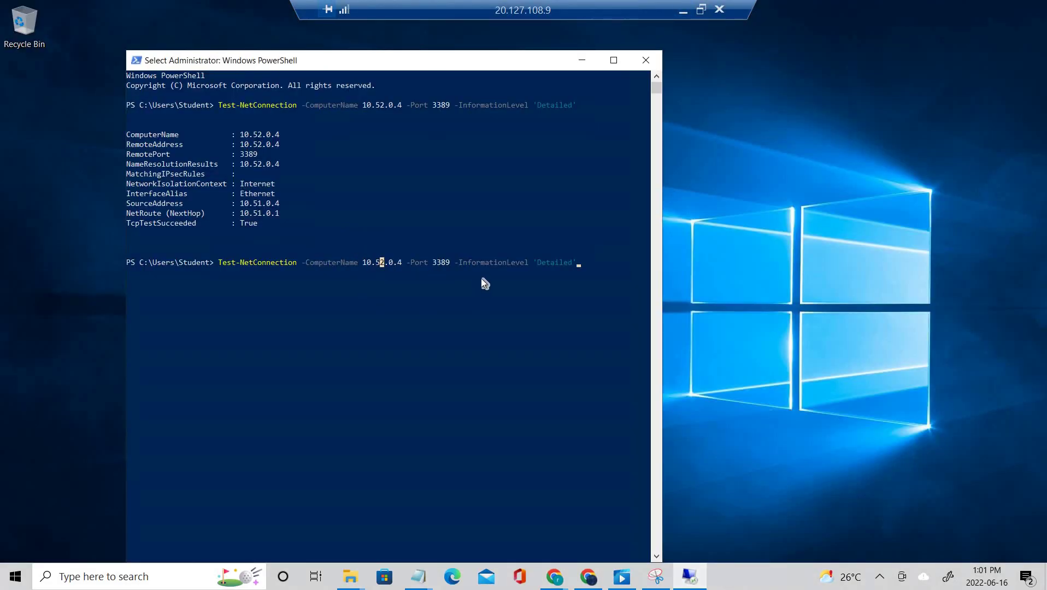
{"action": "type", "text": "0"}
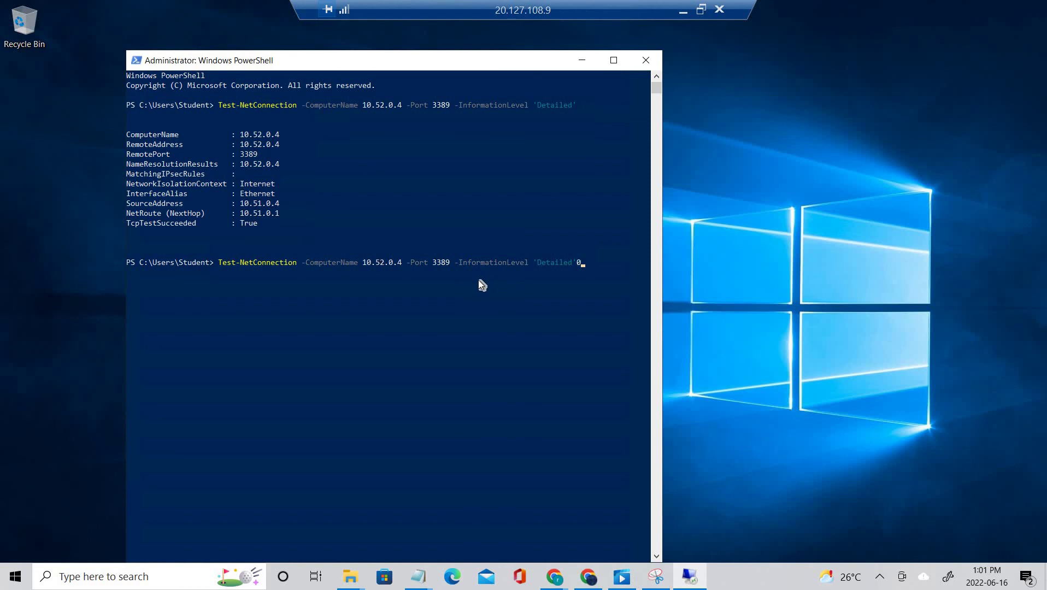
{"action": "key", "text": "BackSpace"}
{"action": "key", "text": "Left"}
{"action": "key", "text": "Left"}
{"action": "key", "text": "Left"}
{"action": "key", "text": "Left"}
{"action": "key", "text": "Left"}
{"action": "key", "text": "Left"}
{"action": "key", "text": "Left"}
{"action": "key", "text": "Left"}
{"action": "key", "text": "Left"}
{"action": "key", "text": "Left"}
{"action": "key", "text": "Left"}
{"action": "key", "text": "Left"}
{"action": "key", "text": "Left"}
{"action": "key", "text": "Left"}
{"action": "key", "text": "Left"}
{"action": "key", "text": "Left"}
{"action": "key", "text": "Left"}
{"action": "key", "text": "Left"}
{"action": "key", "text": "Left"}
{"action": "key", "text": "Left"}
{"action": "key", "text": "Left"}
{"action": "key", "text": "Left"}
{"action": "key", "text": "Left"}
{"action": "key", "text": "Left"}
{"action": "key", "text": "Left"}
{"action": "key", "text": "Left"}
{"action": "key", "text": "BackSpace"}
{"action": "type", "text": "0"}
{"action": "key", "text": "Return"}
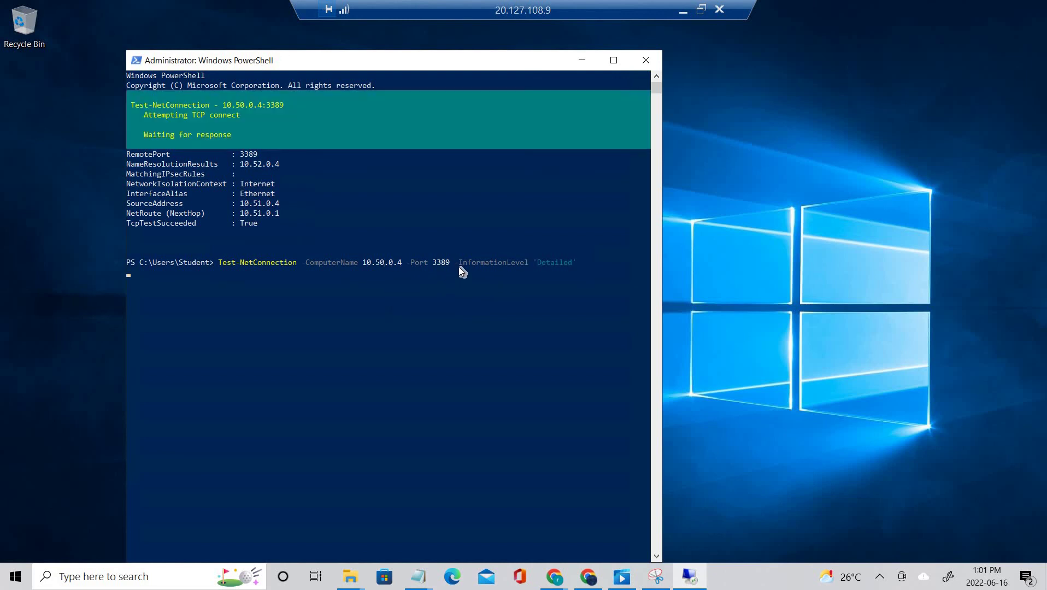
{"action": "left_click_drag", "start_coordinate": [191, 268], "coordinate": [266, 390]}
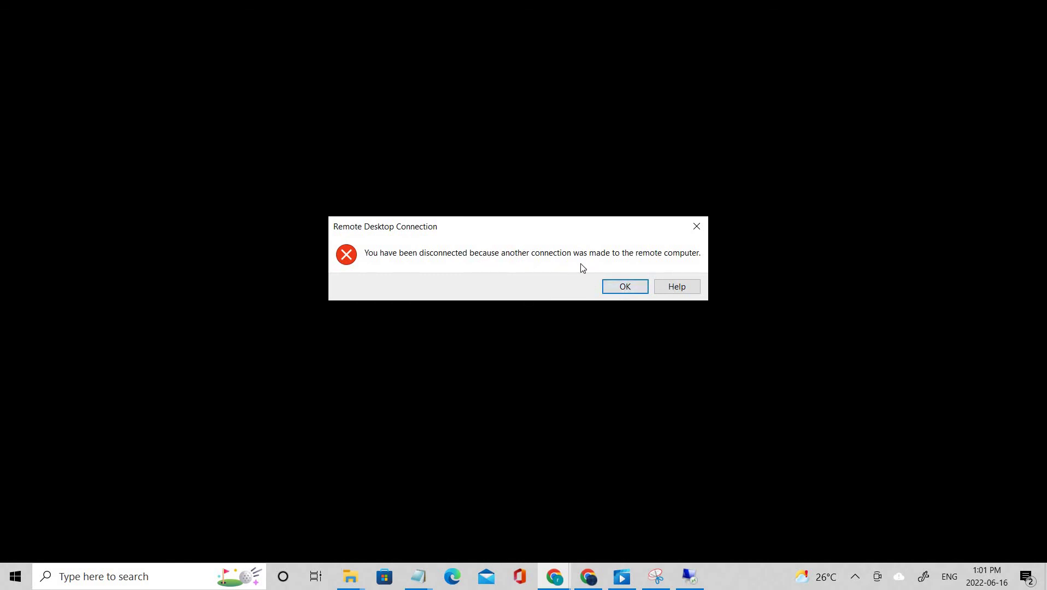
Step: Dismiss the remote desktop disconnection message and look over the az104-05-vm0 overview in the Azure portal
{"action": "left_click", "coordinate": [625, 287]}
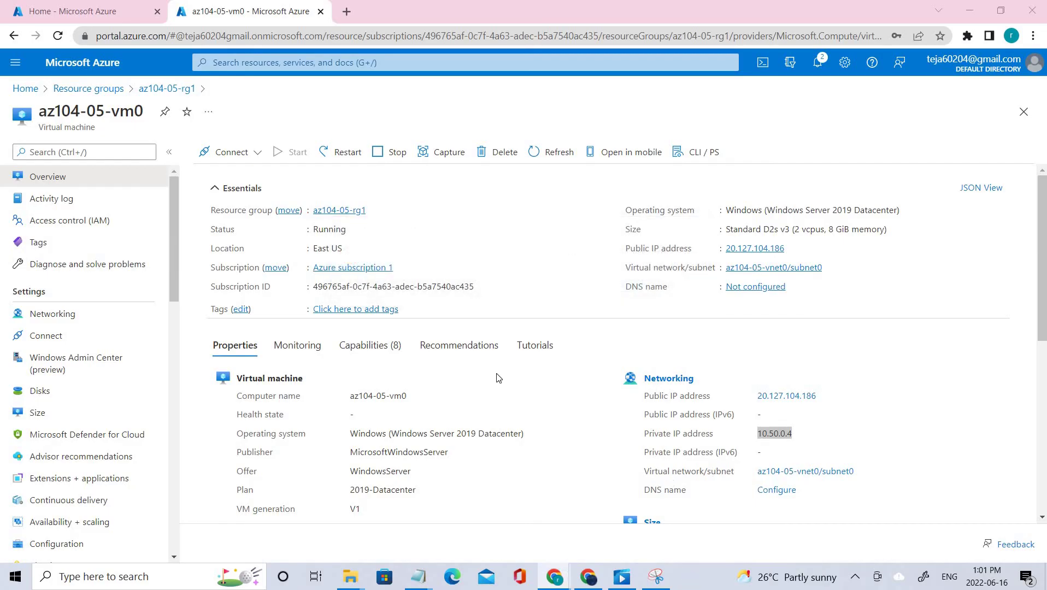
{"action": "scroll", "coordinate": [522, 385], "scroll_direction": "down", "scroll_amount": 4}
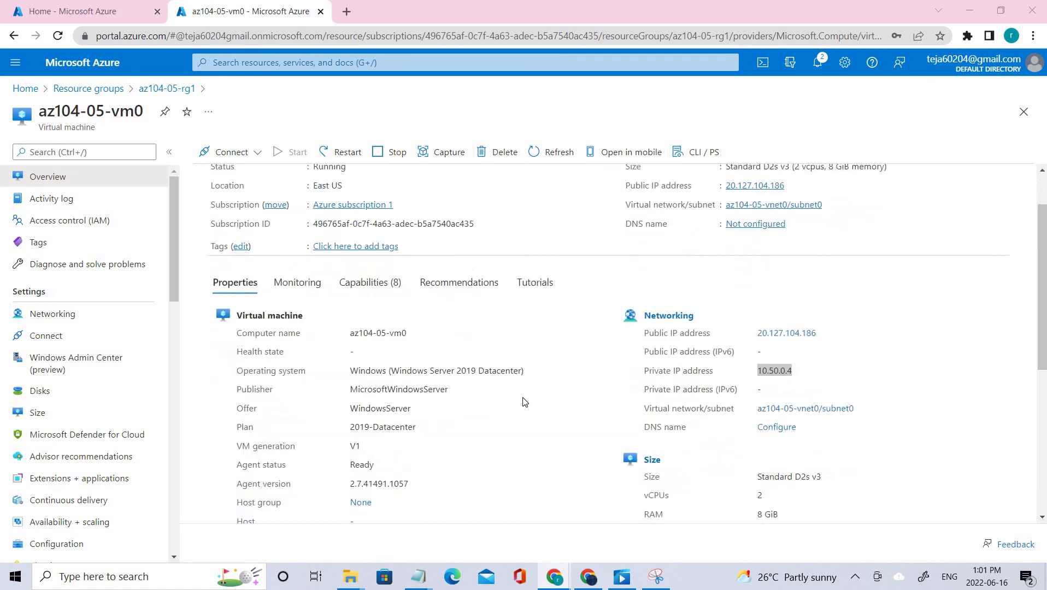
{"action": "scroll", "coordinate": [645, 461], "scroll_direction": "up", "scroll_amount": 2}
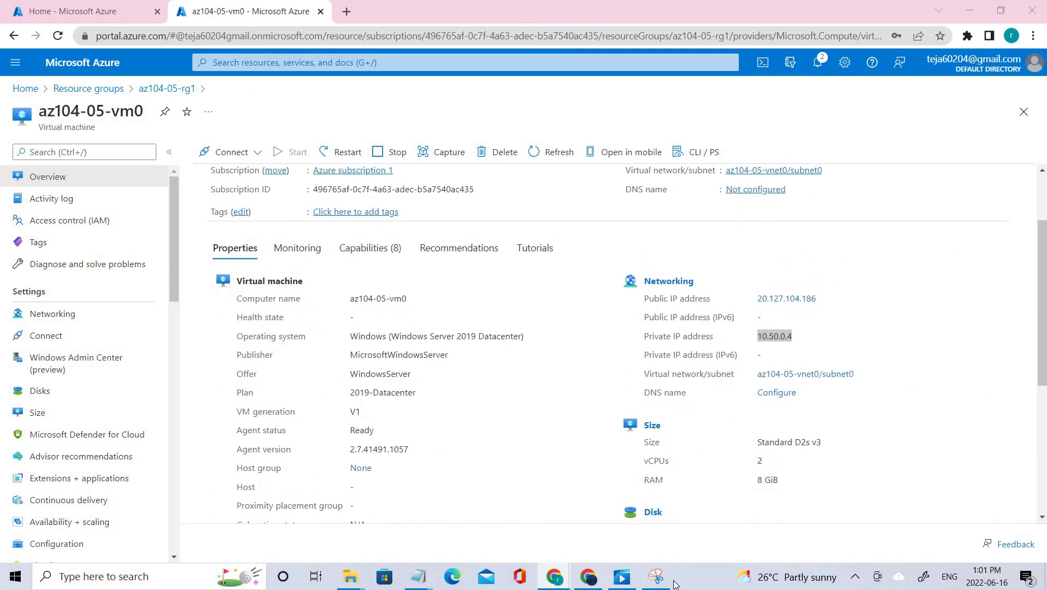
Step: Switch to the Snipping Tool and draw a large pen loop around both regions of the peering diagram
{"action": "left_click", "coordinate": [655, 577]}
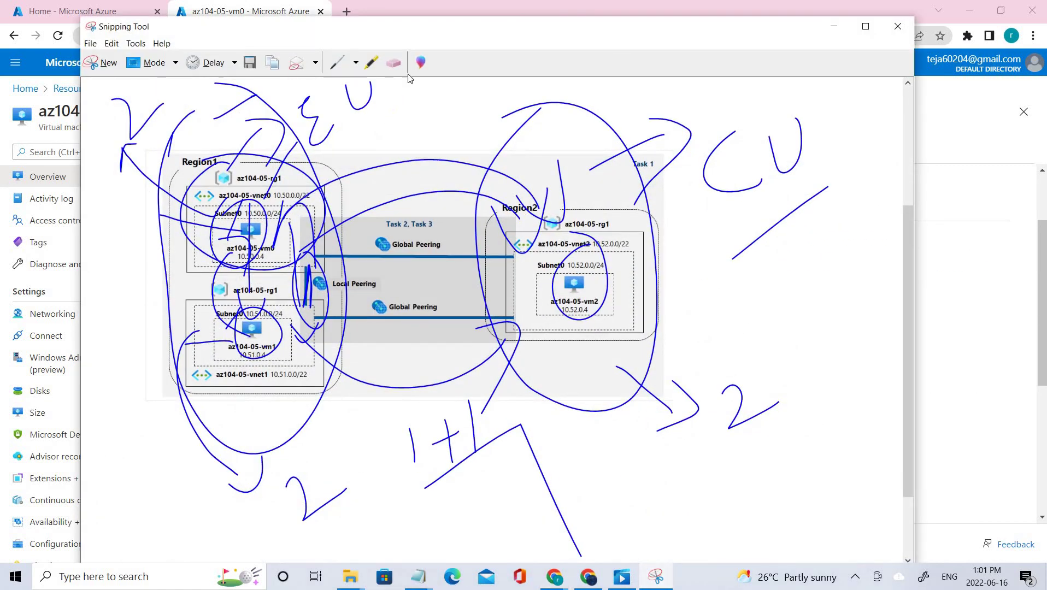
{"action": "left_click_drag", "start_coordinate": [167, 120], "coordinate": [267, 124]}
{"action": "mouse_move", "coordinate": [134, 143]}
{"action": "left_mouse_down"}
{"action": "mouse_move", "coordinate": [407, 491]}
{"action": "mouse_move", "coordinate": [762, 226]}
{"action": "mouse_move", "coordinate": [251, 122]}
{"action": "mouse_move", "coordinate": [129, 145]}
{"action": "left_mouse_up"}
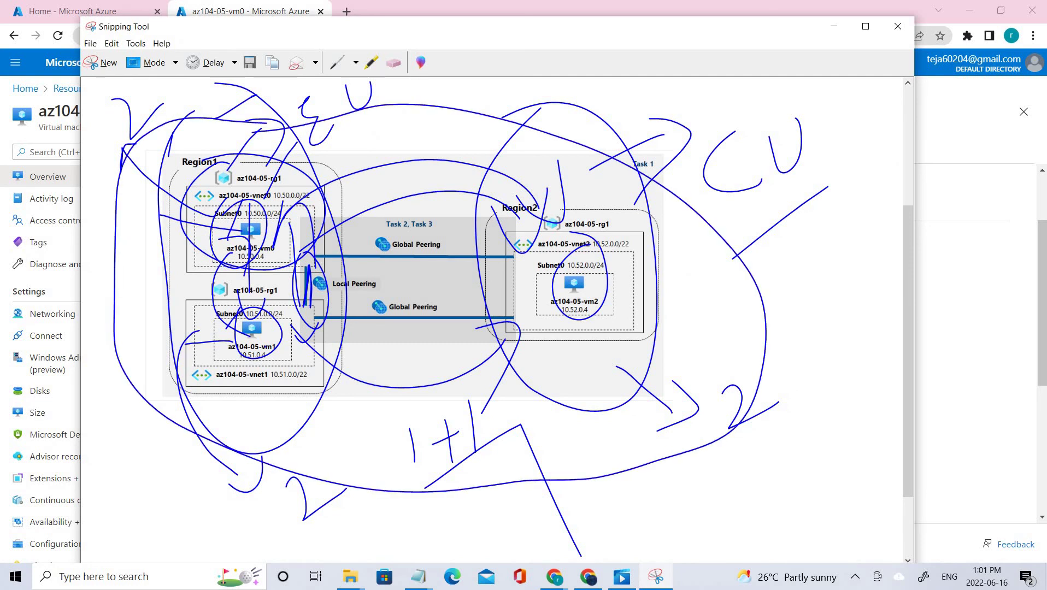